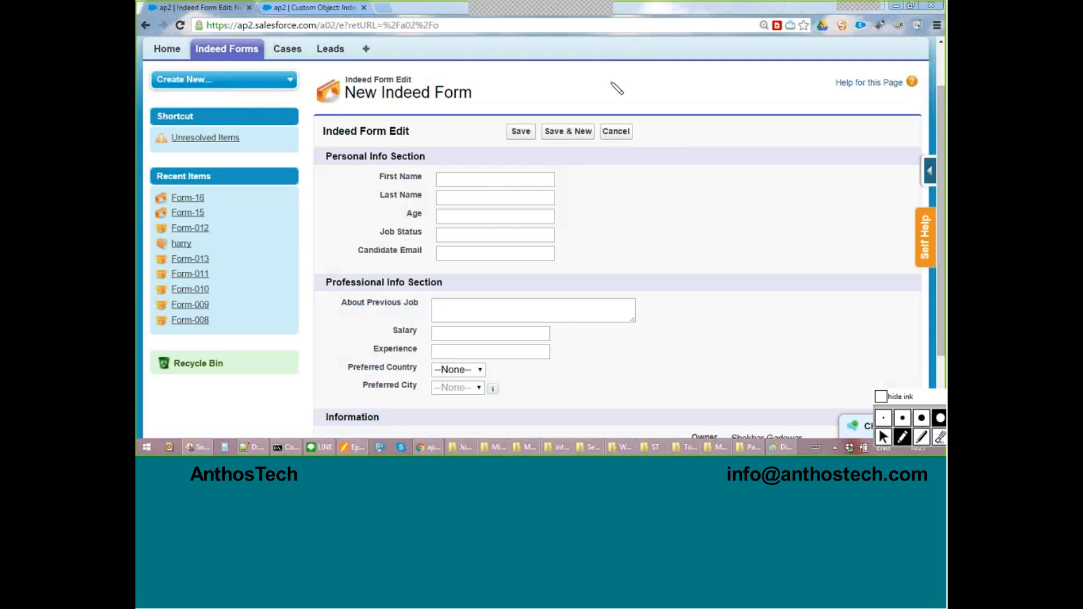
Circle the form's fields in red ink, box and cross out the empty area beside them, and clear the ink.
{"action": "mouse_move", "coordinate": [528, 103]}
{"action": "left_mouse_down"}
{"action": "mouse_move", "coordinate": [583, 352]}
{"action": "mouse_move", "coordinate": [612, 228]}
{"action": "mouse_move", "coordinate": [480, 120]}
{"action": "left_mouse_up"}
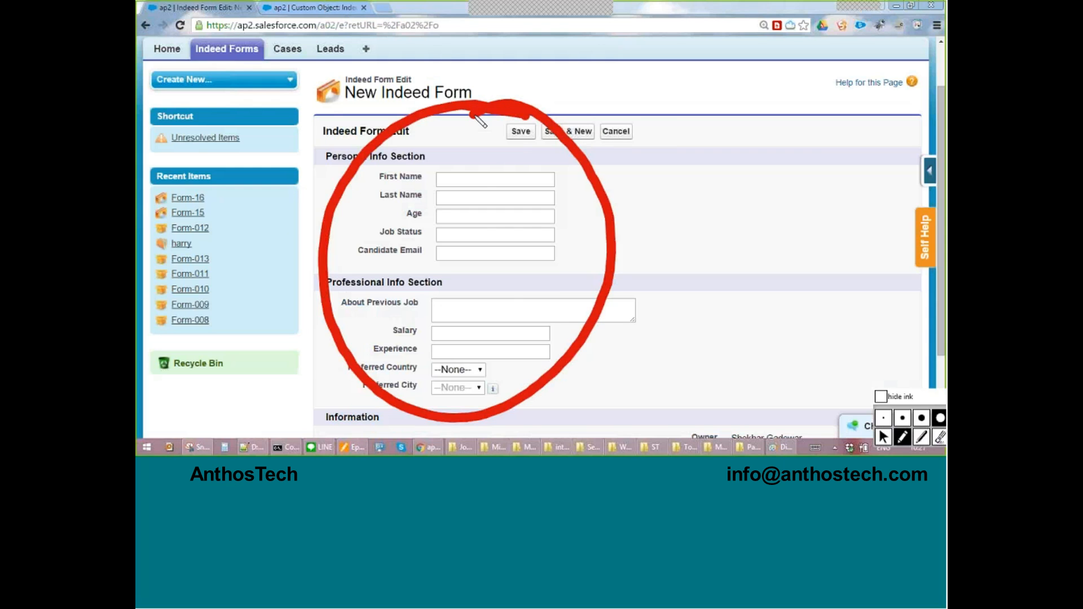
{"action": "mouse_move", "coordinate": [848, 119]}
{"action": "left_mouse_down"}
{"action": "mouse_move", "coordinate": [640, 131]}
{"action": "mouse_move", "coordinate": [653, 404]}
{"action": "mouse_move", "coordinate": [896, 395]}
{"action": "mouse_move", "coordinate": [868, 123]}
{"action": "left_mouse_up"}
{"action": "left_click", "coordinate": [823, 192]}
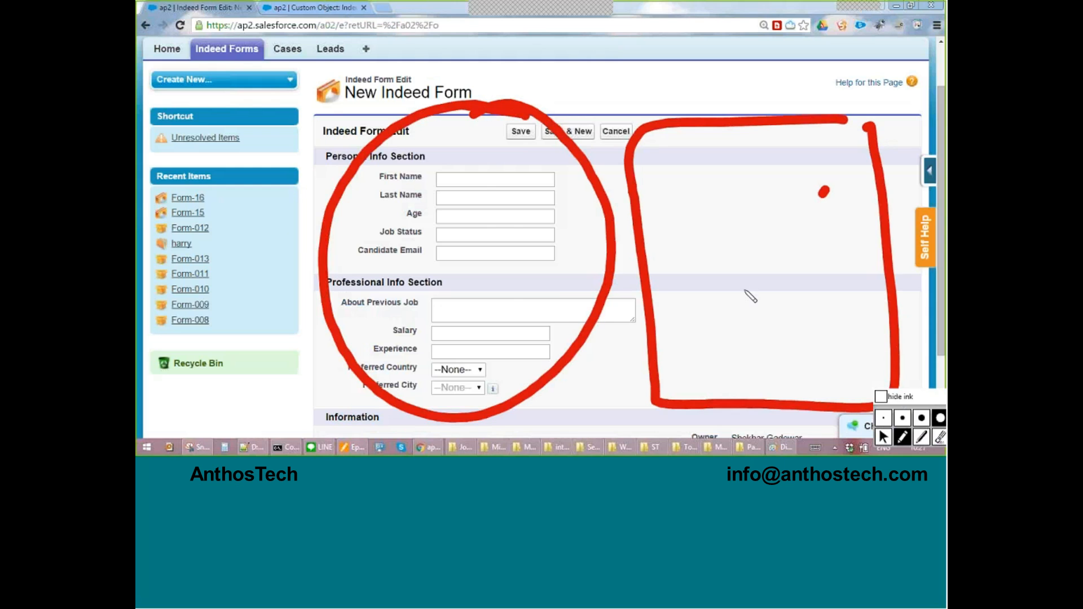
{"action": "left_click_drag", "start_coordinate": [720, 326], "coordinate": [827, 190]}
{"action": "mouse_move", "coordinate": [730, 177]}
{"action": "left_mouse_down"}
{"action": "mouse_move", "coordinate": [808, 271]}
{"action": "mouse_move", "coordinate": [850, 351]}
{"action": "left_mouse_up"}
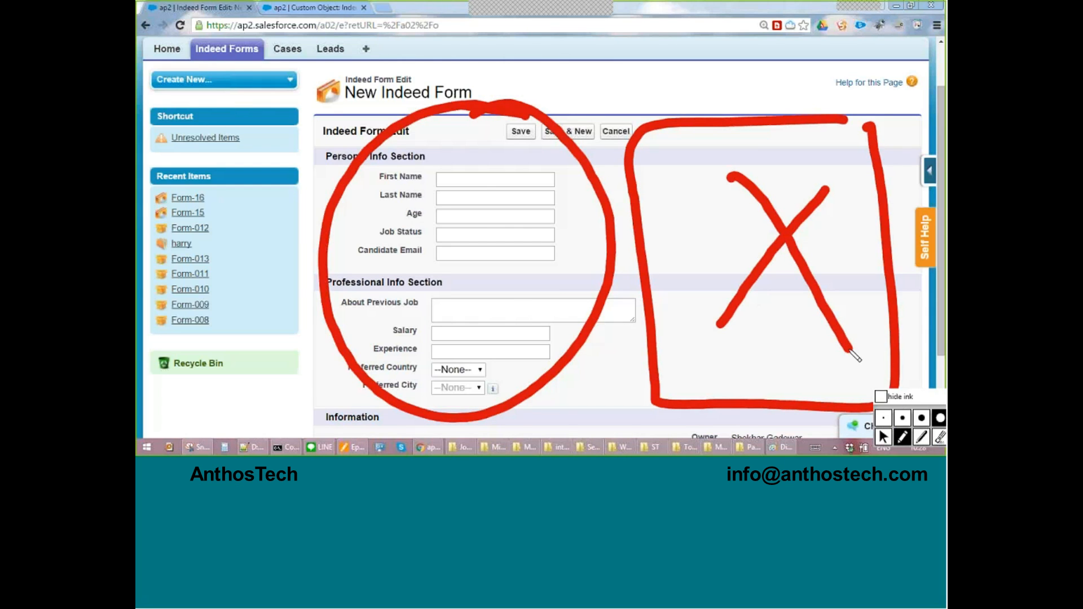
{"action": "key", "text": "ctrl+shift+6"}
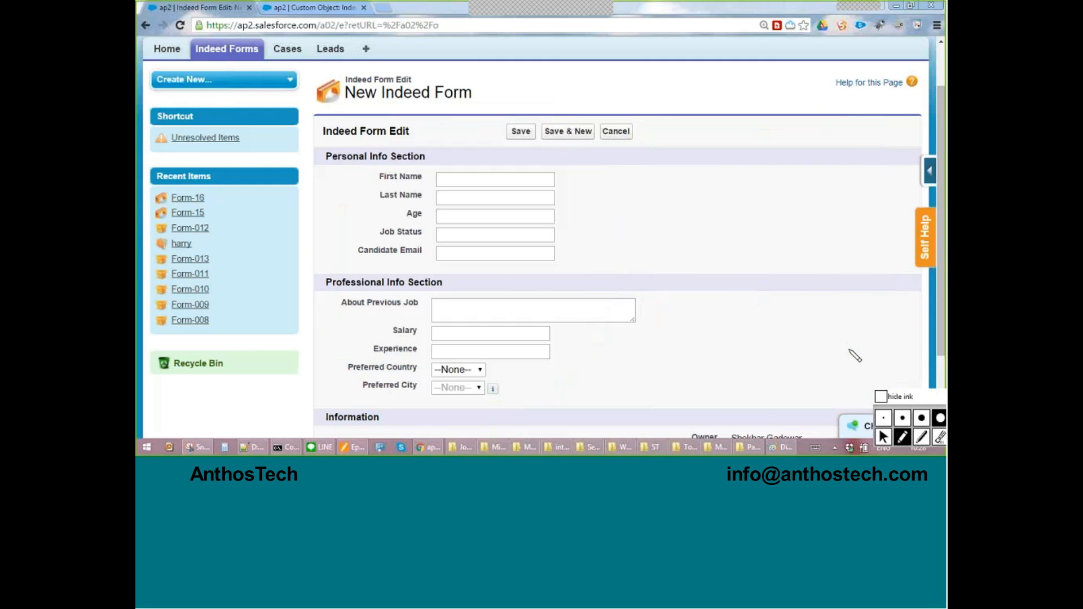
Circle the form's fields, draw two arrows into the empty area, add a circled 1 above, and clear the ink.
{"action": "mouse_move", "coordinate": [496, 118]}
{"action": "left_mouse_down"}
{"action": "mouse_move", "coordinate": [358, 209]}
{"action": "mouse_move", "coordinate": [595, 271]}
{"action": "mouse_move", "coordinate": [476, 125]}
{"action": "left_mouse_up"}
{"action": "mouse_move", "coordinate": [507, 226]}
{"action": "left_mouse_down"}
{"action": "mouse_move", "coordinate": [778, 203]}
{"action": "mouse_move", "coordinate": [733, 236]}
{"action": "left_mouse_up"}
{"action": "mouse_move", "coordinate": [516, 328]}
{"action": "left_mouse_down"}
{"action": "mouse_move", "coordinate": [737, 308]}
{"action": "mouse_move", "coordinate": [760, 317]}
{"action": "mouse_move", "coordinate": [722, 346]}
{"action": "left_mouse_up"}
{"action": "left_click_drag", "start_coordinate": [810, 79], "coordinate": [815, 134]}
{"action": "mouse_move", "coordinate": [829, 56]}
{"action": "left_mouse_down"}
{"action": "mouse_move", "coordinate": [865, 140]}
{"action": "mouse_move", "coordinate": [767, 74]}
{"action": "left_mouse_up"}
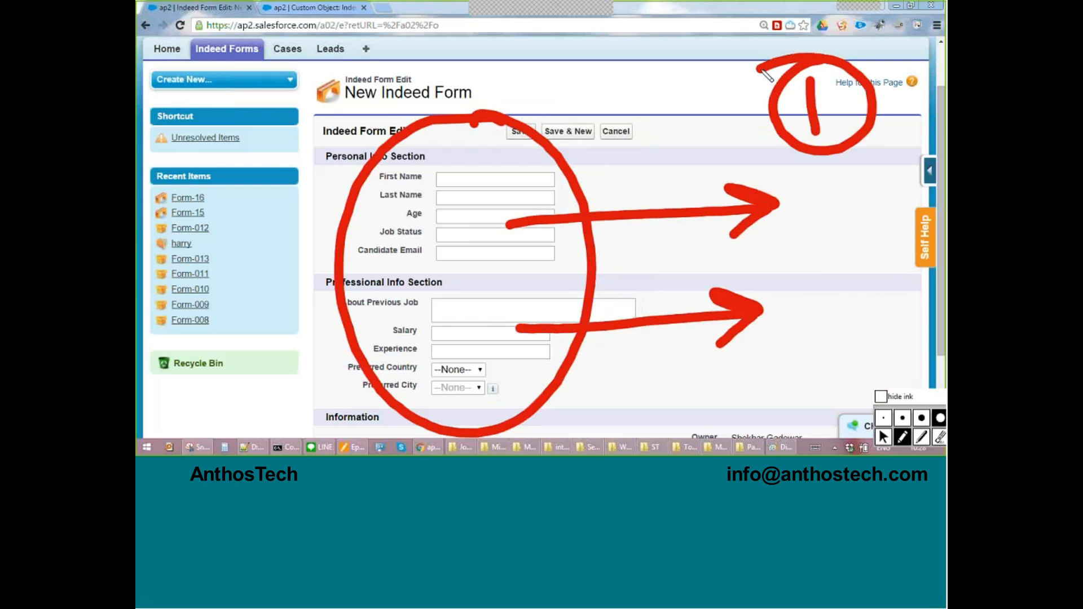
{"action": "key", "text": "ctrl+6"}
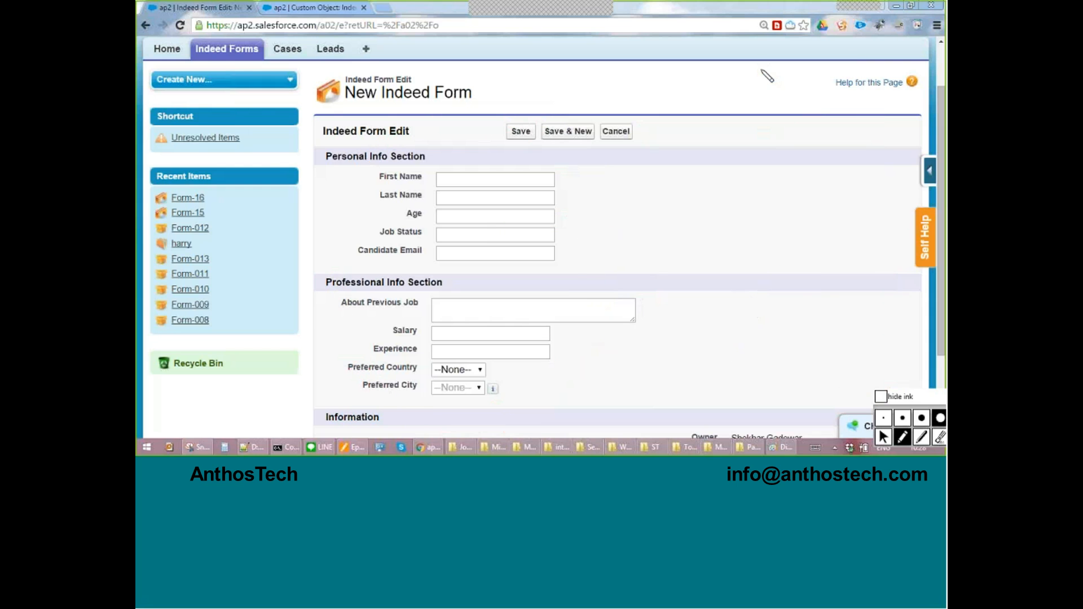
Close the custom object page and reopen the Indeed Form object's field setup from the new form page.
{"action": "key", "text": "ctrl+1"}
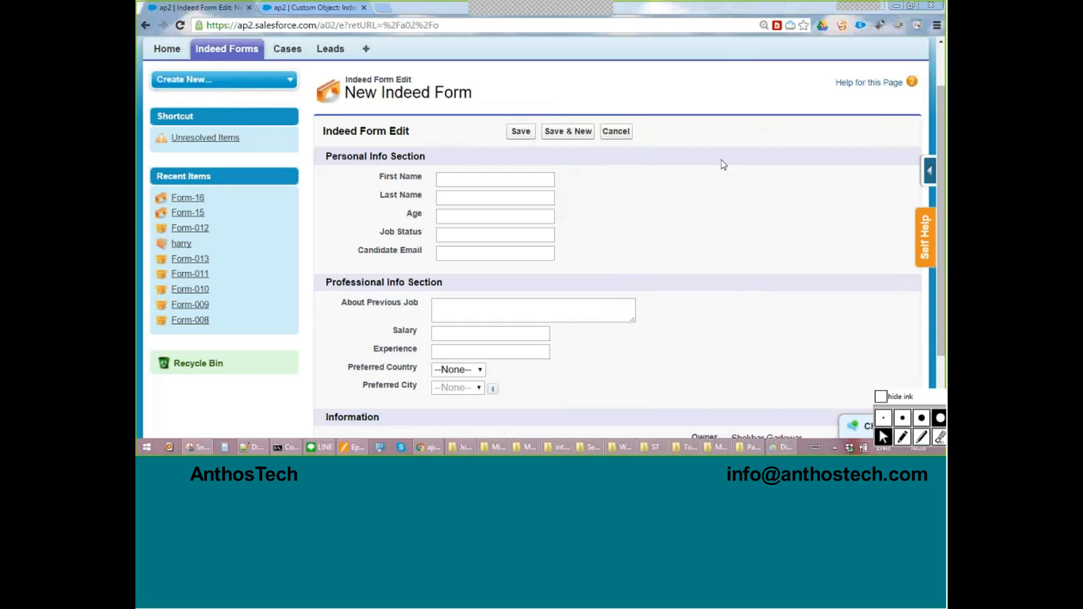
{"action": "left_click", "coordinate": [365, 8]}
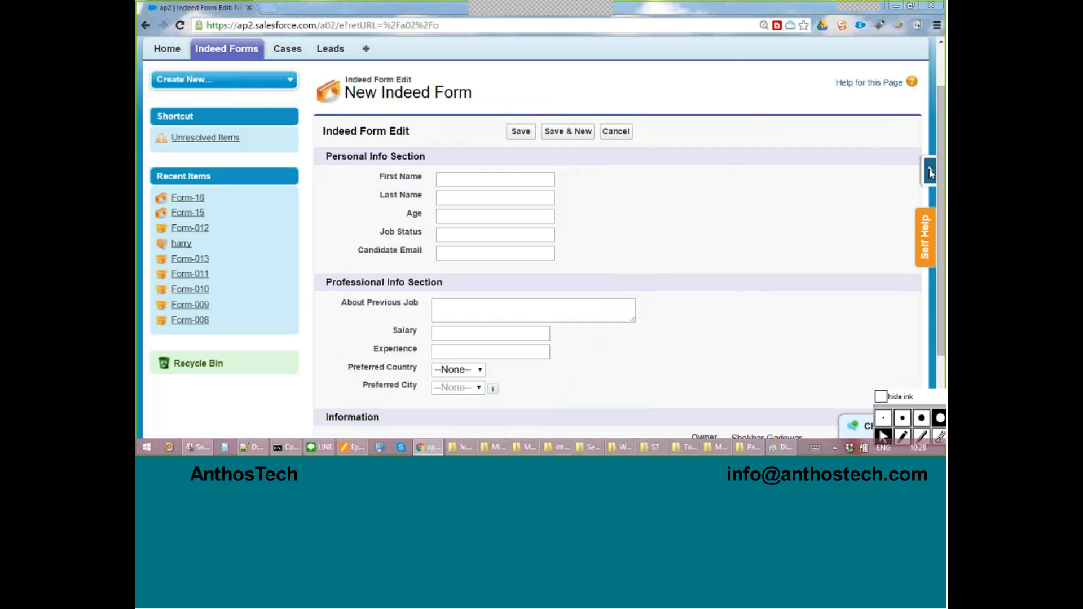
{"action": "left_click", "coordinate": [929, 173]}
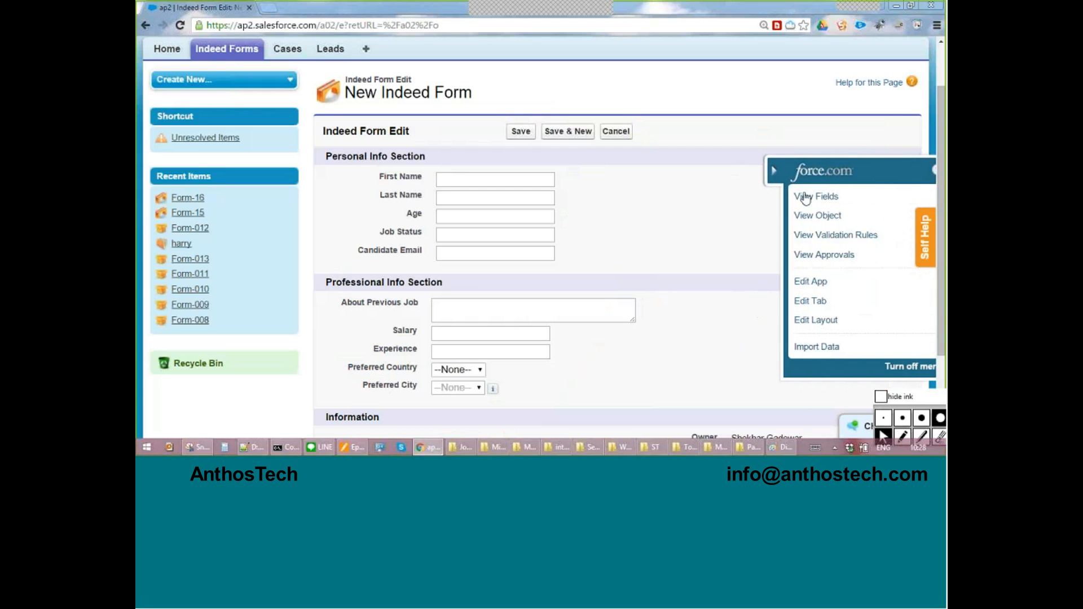
{"action": "left_click", "coordinate": [802, 196]}
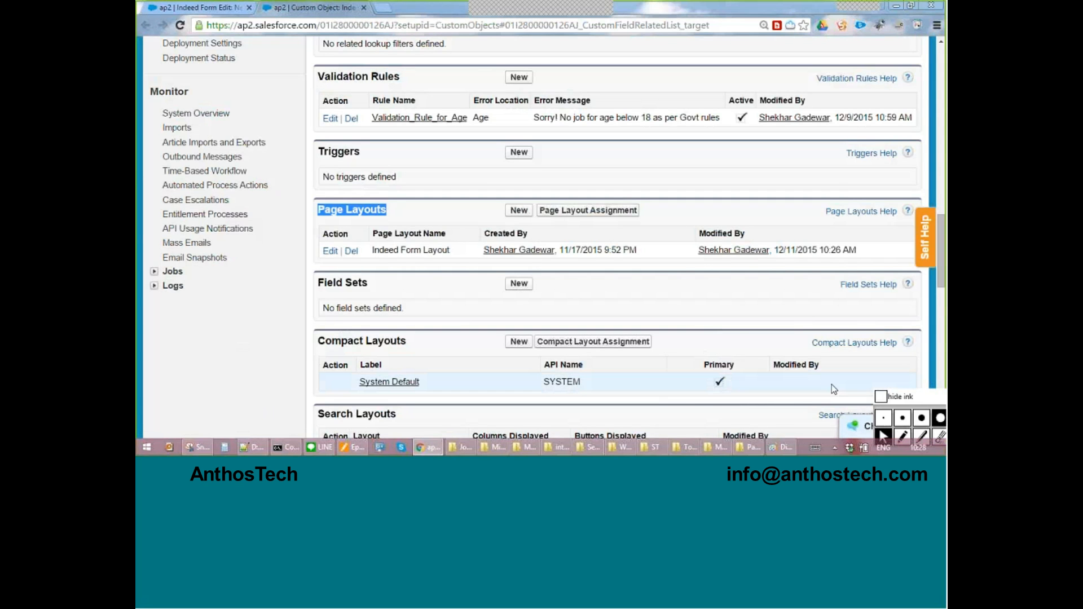
Circle the Page Layouts list in red ink and write a circled "one" beside it.
{"action": "left_click", "coordinate": [931, 403]}
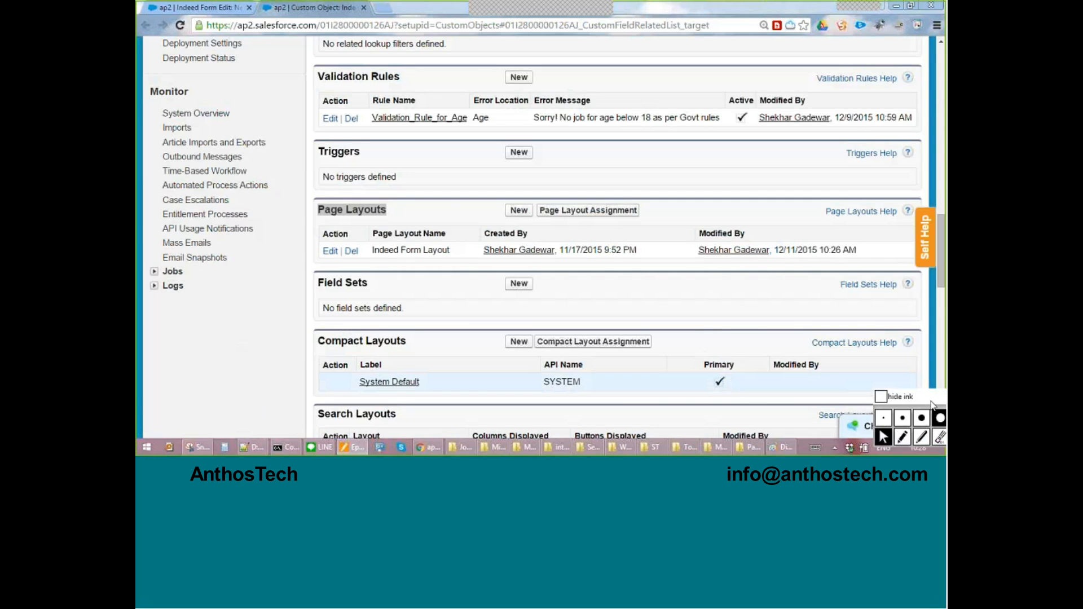
{"action": "key", "text": "ctrl+shift+3"}
{"action": "mouse_move", "coordinate": [422, 180]}
{"action": "left_mouse_down"}
{"action": "mouse_move", "coordinate": [279, 242]}
{"action": "mouse_move", "coordinate": [452, 256]}
{"action": "mouse_move", "coordinate": [422, 179]}
{"action": "left_mouse_up"}
{"action": "mouse_move", "coordinate": [654, 135]}
{"action": "left_mouse_down"}
{"action": "mouse_move", "coordinate": [676, 191]}
{"action": "mouse_move", "coordinate": [685, 144]}
{"action": "left_mouse_up"}
{"action": "mouse_move", "coordinate": [699, 118]}
{"action": "left_mouse_down"}
{"action": "mouse_move", "coordinate": [727, 154]}
{"action": "mouse_move", "coordinate": [765, 138]}
{"action": "left_mouse_up"}
{"action": "mouse_move", "coordinate": [785, 110]}
{"action": "left_mouse_down"}
{"action": "mouse_move", "coordinate": [799, 97]}
{"action": "mouse_move", "coordinate": [833, 130]}
{"action": "left_mouse_up"}
{"action": "mouse_move", "coordinate": [835, 41]}
{"action": "left_mouse_down"}
{"action": "mouse_move", "coordinate": [756, 251]}
{"action": "mouse_move", "coordinate": [857, 59]}
{"action": "left_mouse_up"}
{"action": "left_click_drag", "start_coordinate": [766, 52], "coordinate": [748, 56]}
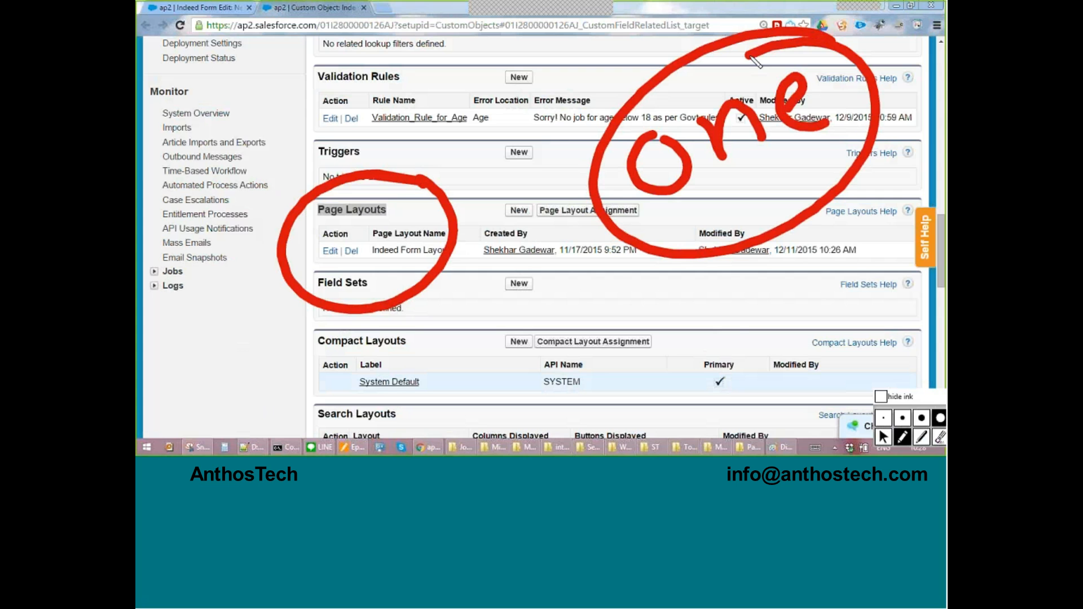
Draw a curved arrow pointing to the circled Page Layouts list, clear all ink, and return to the normal pointer.
{"action": "mouse_move", "coordinate": [739, 324]}
{"action": "left_mouse_down"}
{"action": "mouse_move", "coordinate": [480, 337]}
{"action": "mouse_move", "coordinate": [444, 296]}
{"action": "left_mouse_up"}
{"action": "left_click_drag", "start_coordinate": [447, 299], "coordinate": [455, 342]}
{"action": "left_click_drag", "start_coordinate": [445, 296], "coordinate": [488, 302]}
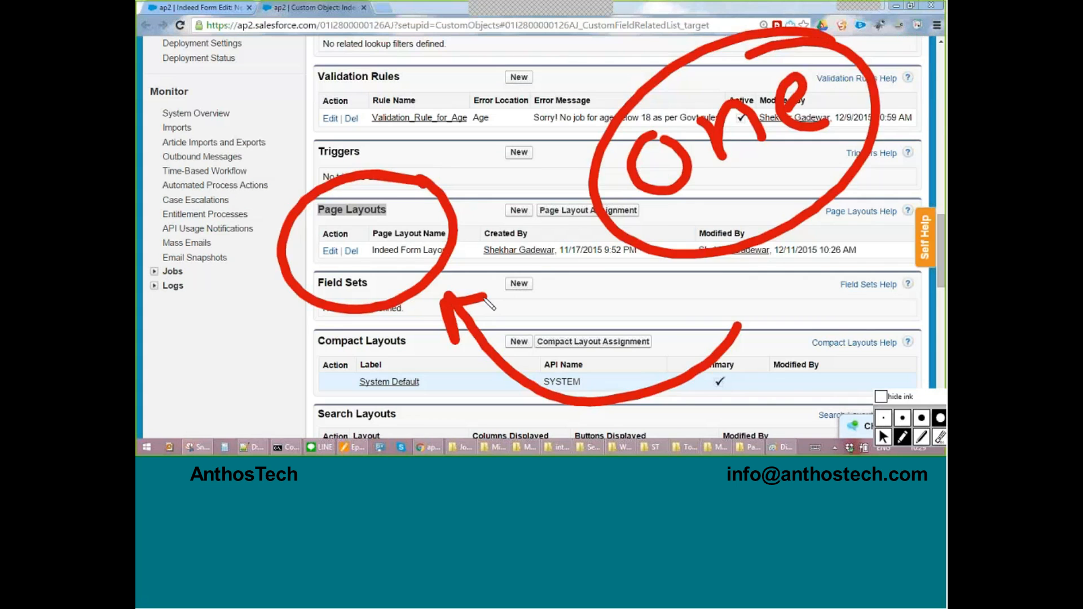
{"action": "key", "text": "ctrl+shift+6"}
{"action": "key", "text": "ctrl+shift+1"}
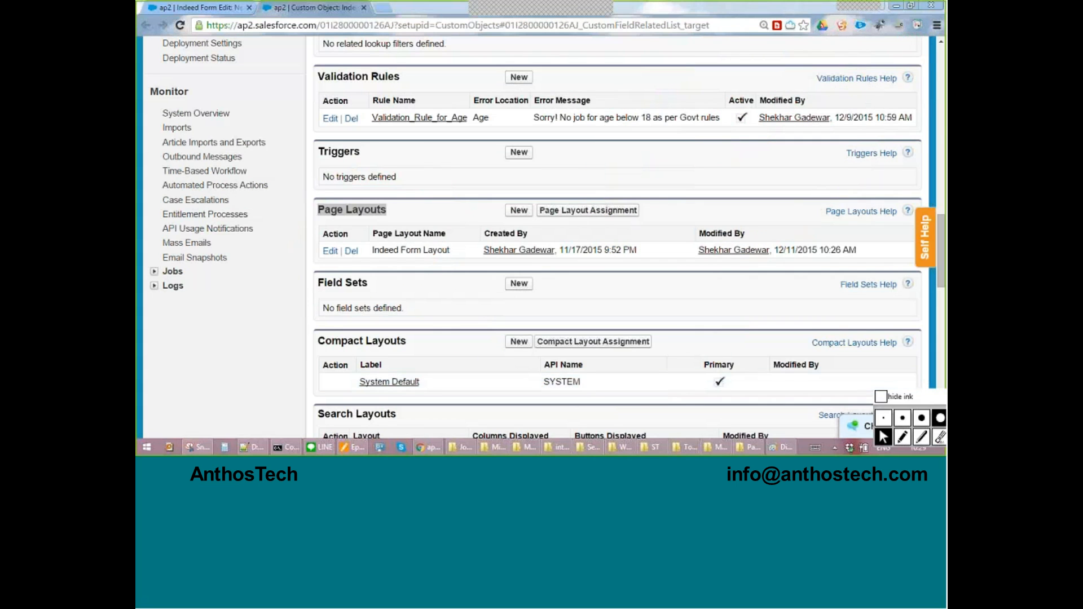
Open the Indeed Form Layout page layout for editing and bring its Personal Info and Professional Info sections into view.
{"action": "left_click_drag", "start_coordinate": [374, 248], "coordinate": [451, 248]}
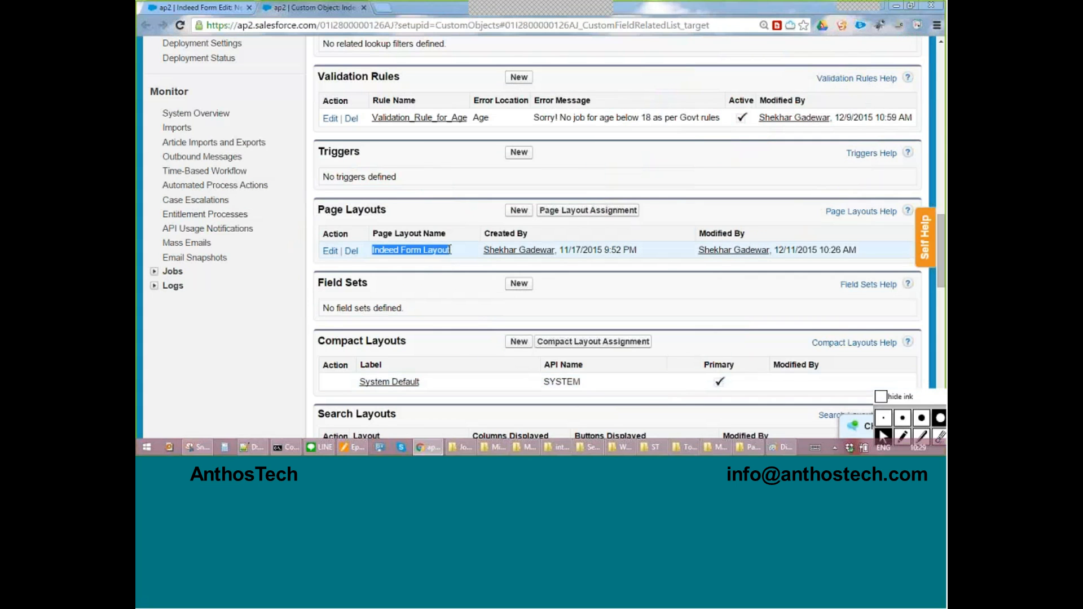
{"action": "key", "text": "ctrl"}
{"action": "key", "text": "ctrl"}
{"action": "left_click", "coordinate": [328, 254]}
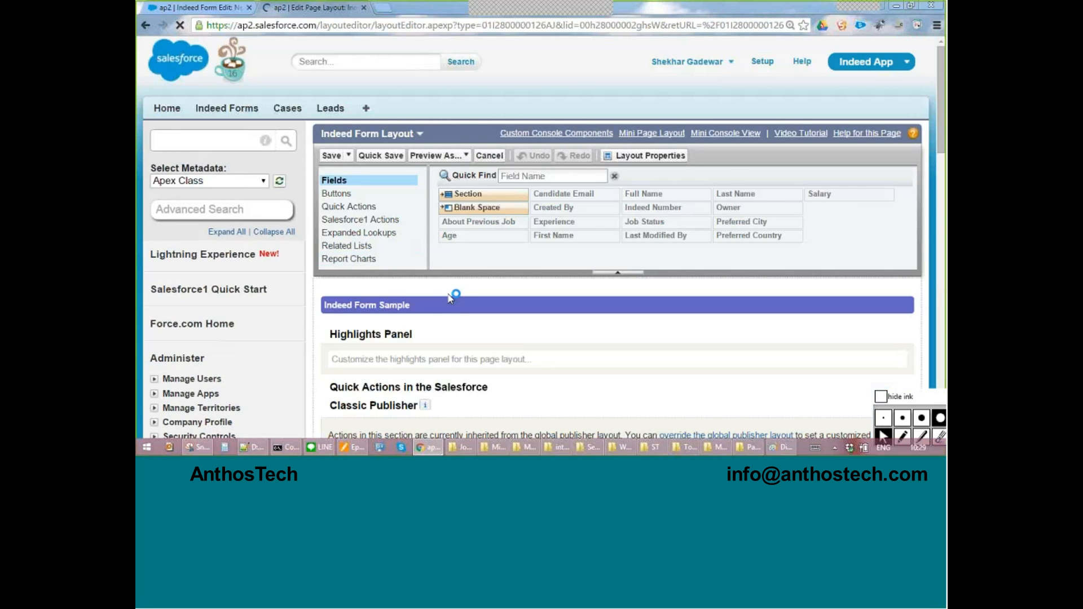
{"action": "scroll", "coordinate": [448, 299], "scroll_direction": "down", "scroll_amount": 2}
{"action": "scroll", "coordinate": [451, 299], "scroll_direction": "down", "scroll_amount": 4}
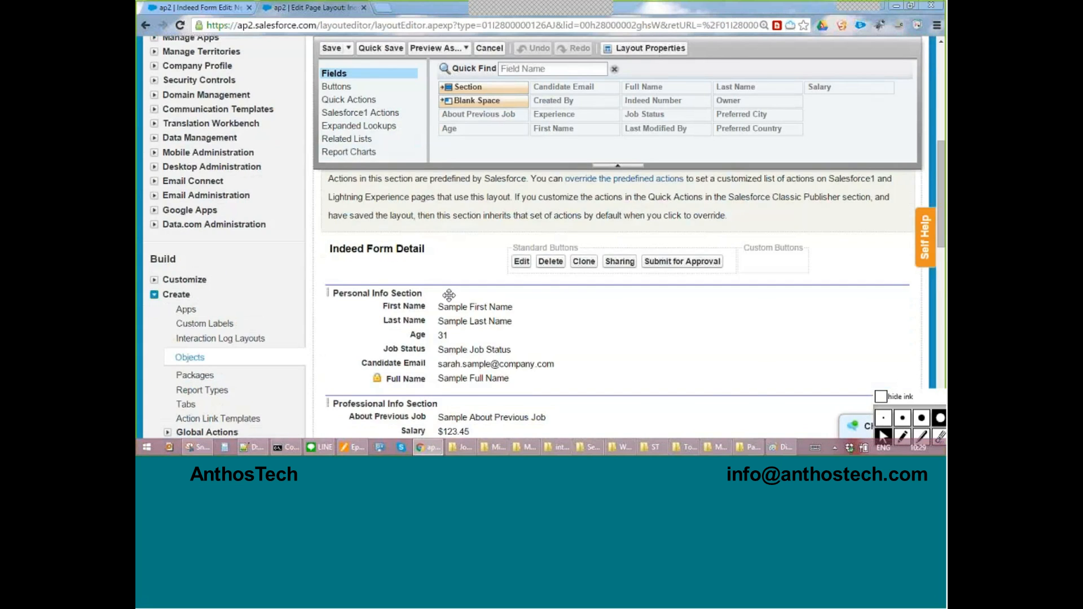
{"action": "scroll", "coordinate": [448, 295], "scroll_direction": "down", "scroll_amount": 2}
{"action": "scroll", "coordinate": [449, 294], "scroll_direction": "up", "scroll_amount": 2}
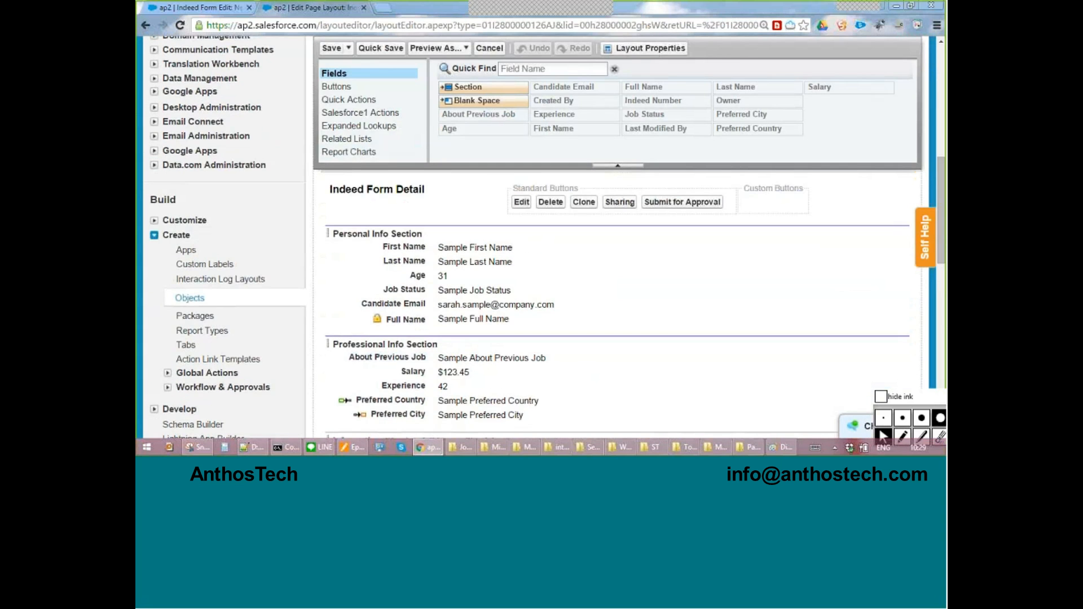
Switch to the Paint diagram, circle "Page Layout Design", box the four components, link them with an arrow, and clear the ink.
{"action": "left_click", "coordinate": [781, 446]}
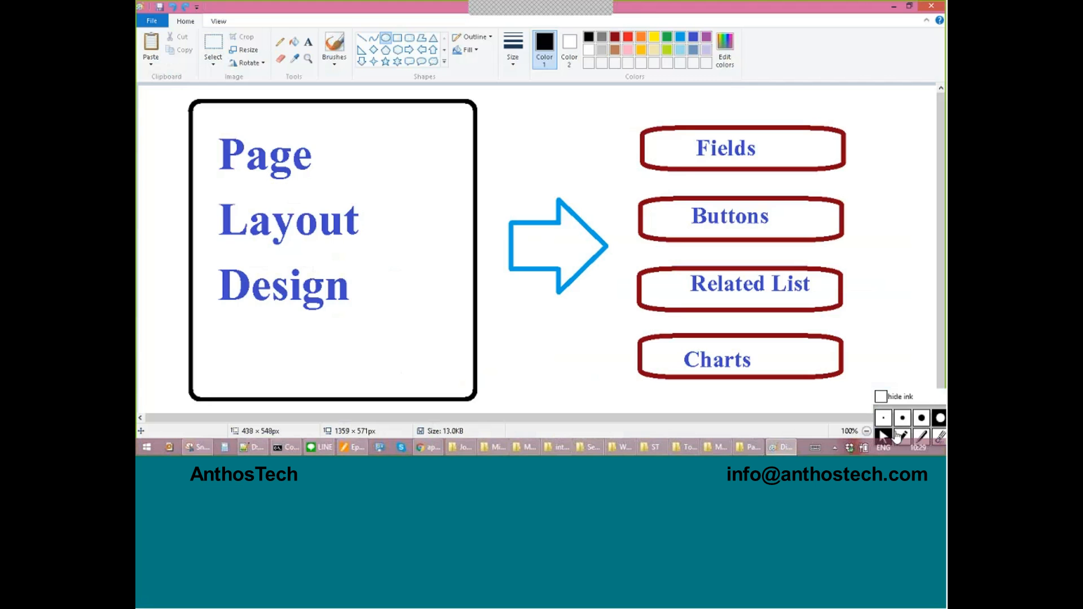
{"action": "left_click", "coordinate": [901, 436]}
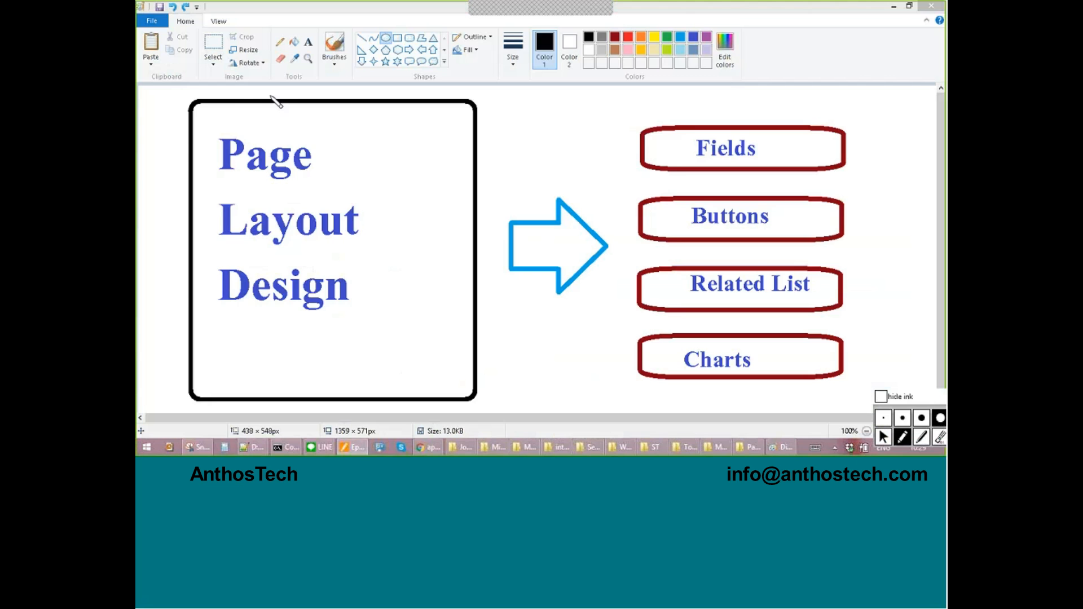
{"action": "mouse_move", "coordinate": [275, 94]}
{"action": "left_mouse_down"}
{"action": "mouse_move", "coordinate": [172, 276]}
{"action": "mouse_move", "coordinate": [428, 222]}
{"action": "mouse_move", "coordinate": [266, 105]}
{"action": "left_mouse_up"}
{"action": "mouse_move", "coordinate": [869, 87]}
{"action": "left_mouse_down"}
{"action": "mouse_move", "coordinate": [877, 361]}
{"action": "mouse_move", "coordinate": [882, 96]}
{"action": "left_mouse_up"}
{"action": "left_click_drag", "start_coordinate": [682, 1], "coordinate": [798, 107]}
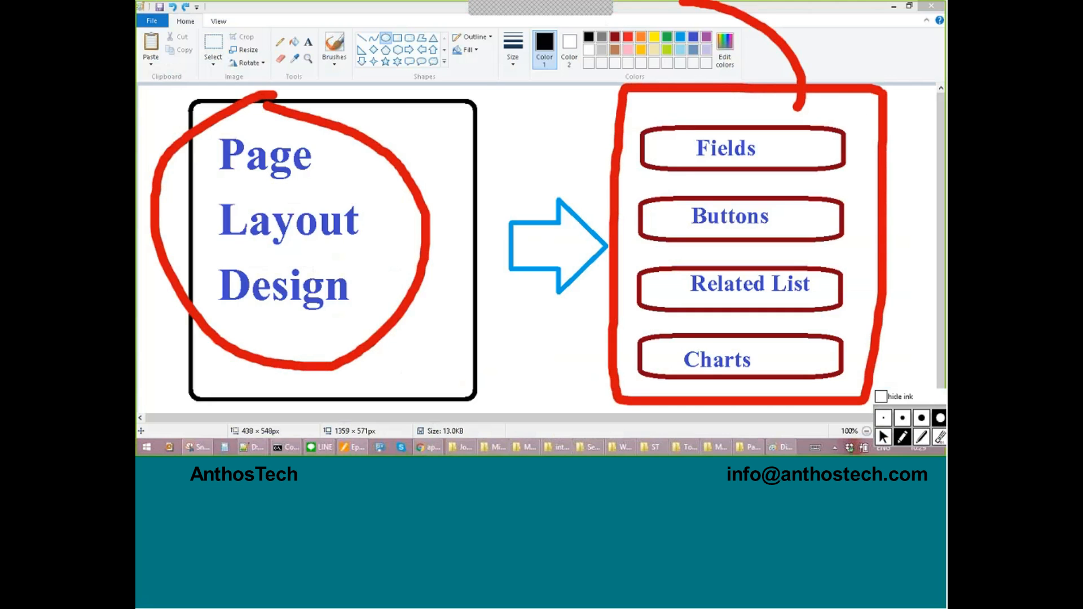
{"action": "left_click_drag", "start_coordinate": [558, 36], "coordinate": [390, 153]}
{"action": "mouse_move", "coordinate": [391, 111]}
{"action": "left_mouse_down"}
{"action": "mouse_move", "coordinate": [389, 153]}
{"action": "mouse_move", "coordinate": [477, 159]}
{"action": "left_mouse_up"}
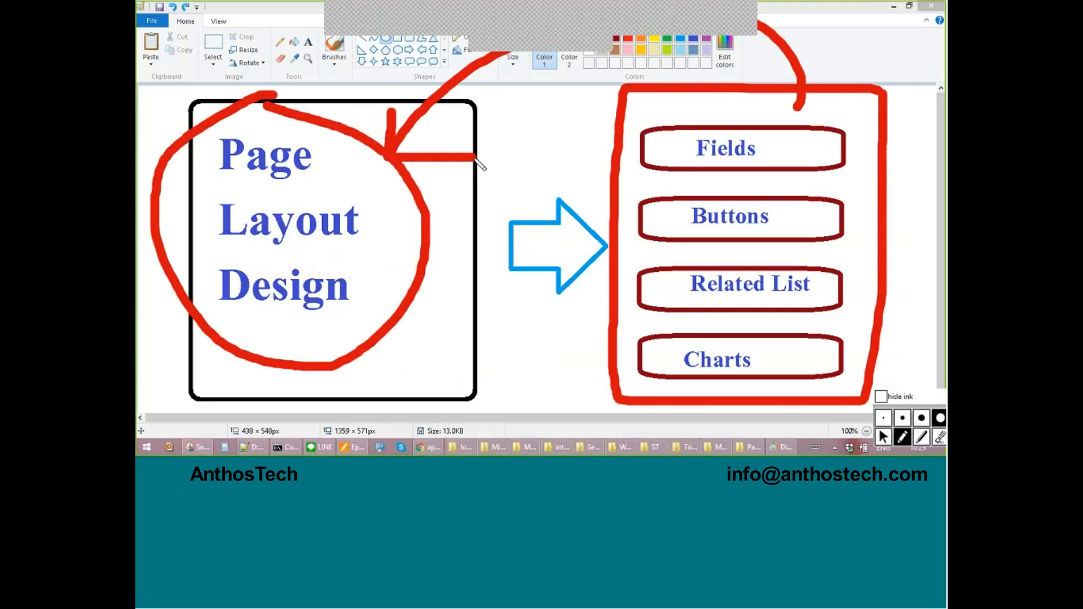
{"action": "key", "text": "ctrl+shift+6"}
{"action": "key", "text": "ctrl+shift+1"}
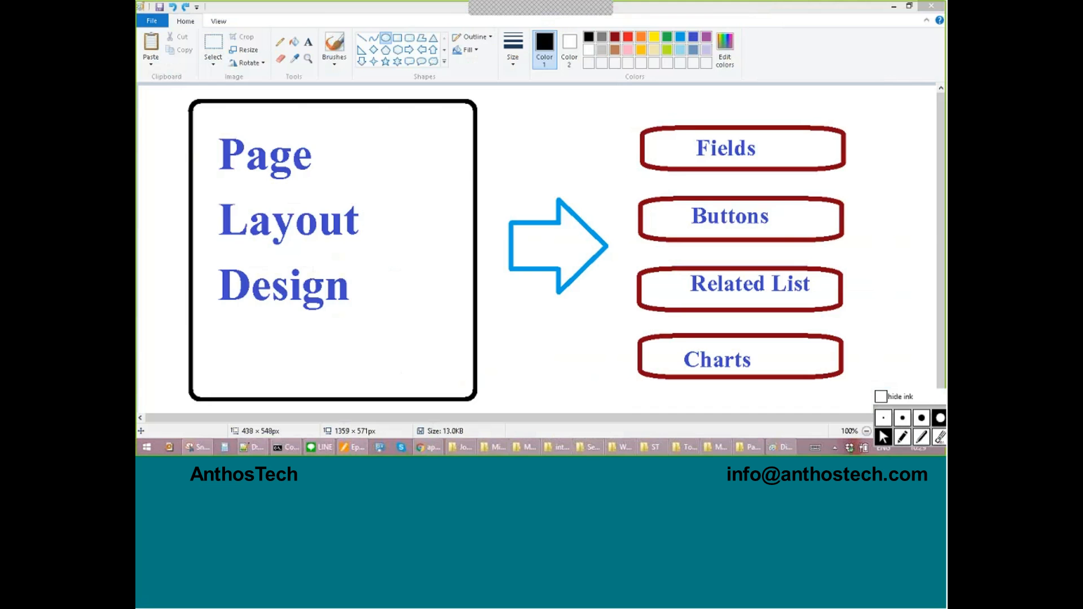
Return to the page layout editor in Chrome, circle the field palette, write a circled "palette" below it, and clear the ink.
{"action": "left_click", "coordinate": [430, 447]}
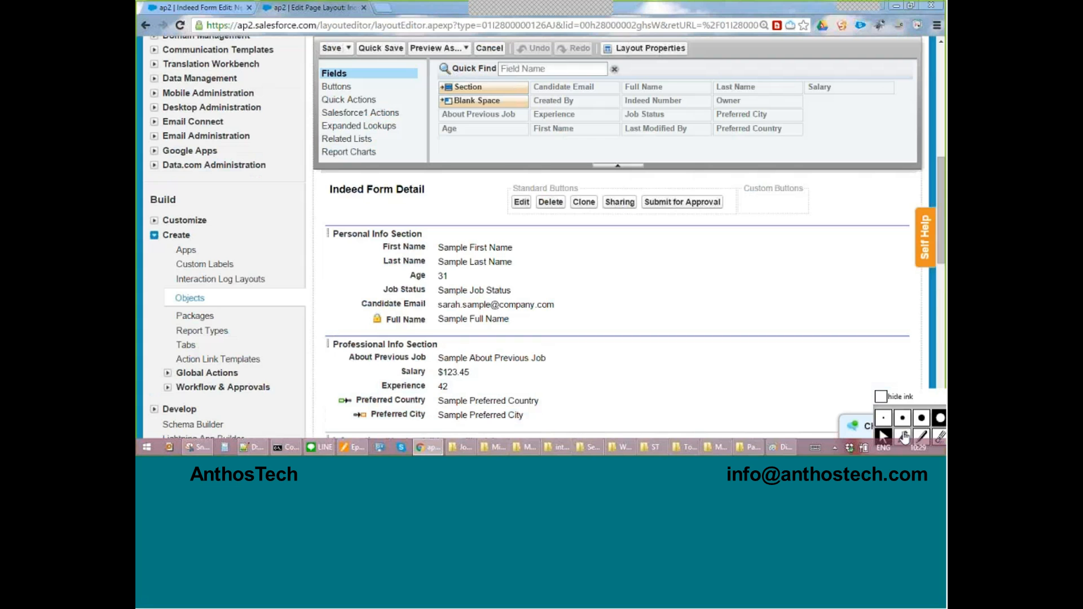
{"action": "left_click", "coordinate": [903, 437]}
{"action": "mouse_move", "coordinate": [810, 40]}
{"action": "left_mouse_down"}
{"action": "mouse_move", "coordinate": [567, 184]}
{"action": "mouse_move", "coordinate": [870, 73]}
{"action": "mouse_move", "coordinate": [750, 20]}
{"action": "mouse_move", "coordinate": [681, 32]}
{"action": "left_mouse_up"}
{"action": "mouse_move", "coordinate": [480, 339]}
{"action": "left_mouse_down"}
{"action": "mouse_move", "coordinate": [511, 440]}
{"action": "mouse_move", "coordinate": [500, 383]}
{"action": "left_mouse_up"}
{"action": "left_click_drag", "start_coordinate": [559, 321], "coordinate": [581, 352]}
{"action": "left_click_drag", "start_coordinate": [578, 271], "coordinate": [615, 338]}
{"action": "mouse_move", "coordinate": [637, 307]}
{"action": "left_mouse_down"}
{"action": "mouse_move", "coordinate": [660, 294]}
{"action": "mouse_move", "coordinate": [674, 305]}
{"action": "left_mouse_up"}
{"action": "left_click_drag", "start_coordinate": [697, 223], "coordinate": [727, 302]}
{"action": "left_click_drag", "start_coordinate": [732, 204], "coordinate": [755, 288]}
{"action": "left_click_drag", "start_coordinate": [680, 266], "coordinate": [832, 246]}
{"action": "mouse_move", "coordinate": [849, 161]}
{"action": "left_mouse_down"}
{"action": "mouse_move", "coordinate": [564, 226]}
{"action": "mouse_move", "coordinate": [479, 428]}
{"action": "mouse_move", "coordinate": [630, 189]}
{"action": "left_mouse_up"}
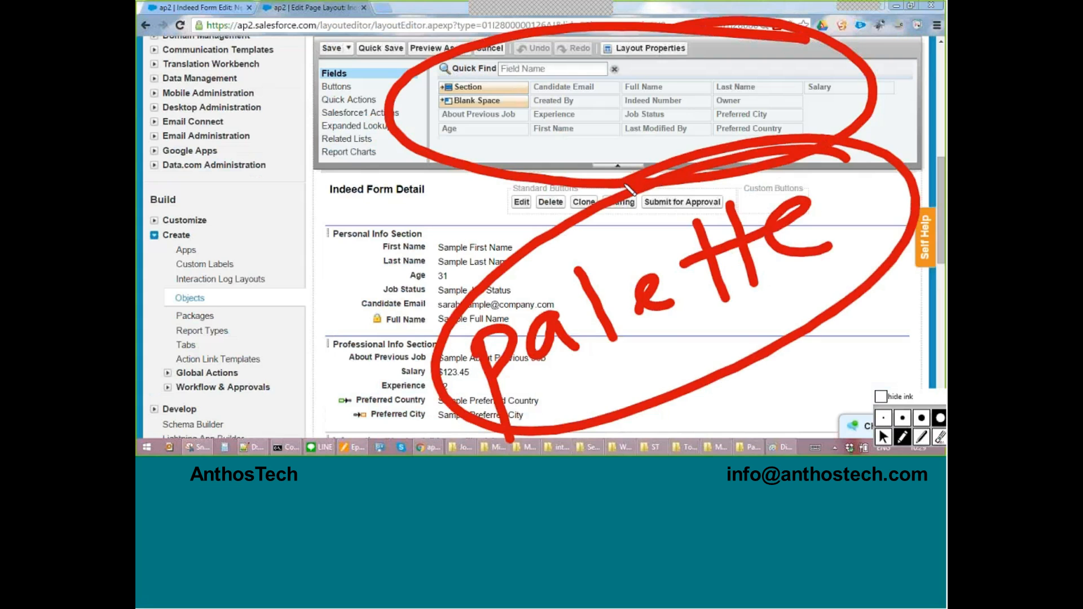
{"action": "key", "text": "ctrl+shift+6"}
{"action": "key", "text": "ctrl+shift+1"}
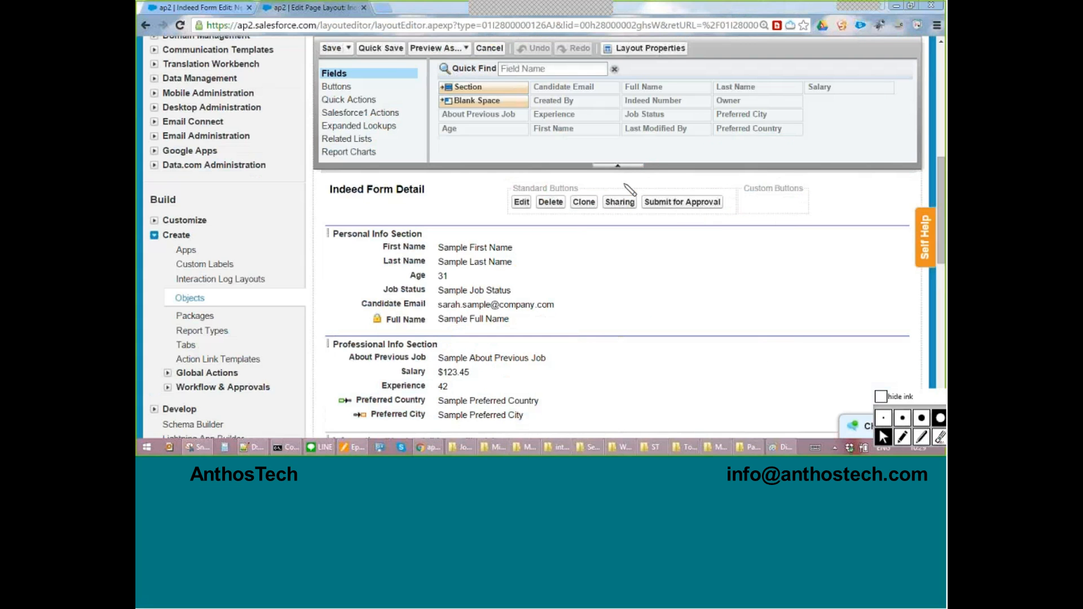
Circle the field palette in red ink and draw an arrow from it down to the Indeed Form Detail area.
{"action": "left_click", "coordinate": [902, 438]}
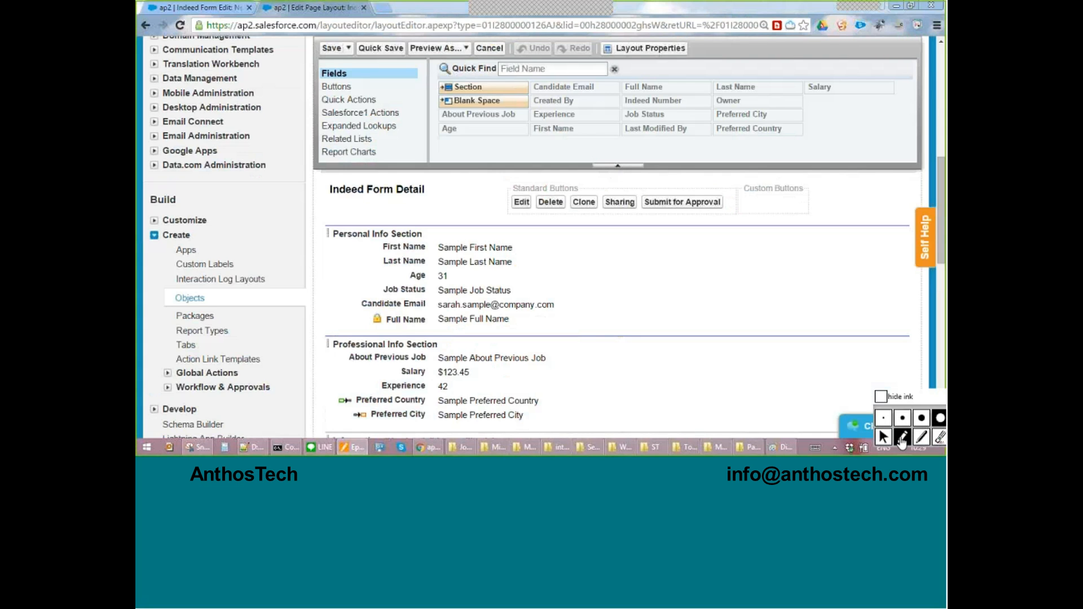
{"action": "mouse_move", "coordinate": [863, 78]}
{"action": "left_mouse_down"}
{"action": "mouse_move", "coordinate": [497, 49]}
{"action": "mouse_move", "coordinate": [424, 120]}
{"action": "mouse_move", "coordinate": [652, 175]}
{"action": "left_mouse_up"}
{"action": "left_click_drag", "start_coordinate": [838, 132], "coordinate": [806, 61]}
{"action": "mouse_move", "coordinate": [692, 88]}
{"action": "left_mouse_down"}
{"action": "mouse_move", "coordinate": [609, 128]}
{"action": "mouse_move", "coordinate": [570, 282]}
{"action": "left_mouse_up"}
{"action": "left_click_drag", "start_coordinate": [547, 231], "coordinate": [607, 263]}
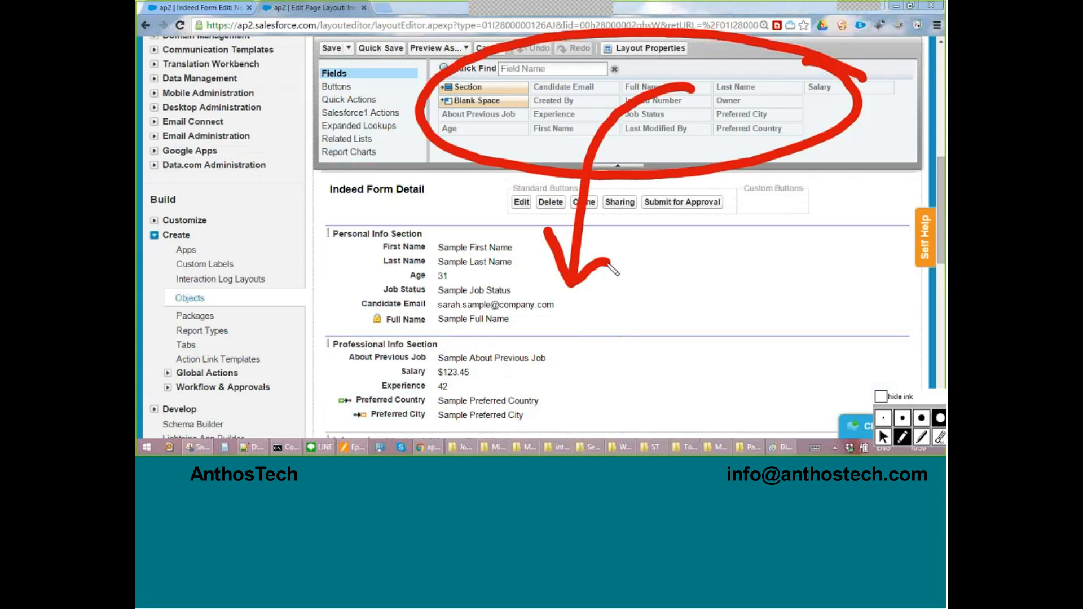
Add a tick over the form sections, an arrow towards the palette and a cross over the setup sidebar, and clear the ink.
{"action": "left_click_drag", "start_coordinate": [350, 346], "coordinate": [470, 289]}
{"action": "left_click", "coordinate": [203, 140]}
{"action": "left_click_drag", "start_coordinate": [205, 139], "coordinate": [389, 113]}
{"action": "left_click_drag", "start_coordinate": [327, 97], "coordinate": [389, 113]}
{"action": "left_click_drag", "start_coordinate": [322, 175], "coordinate": [389, 120]}
{"action": "left_click_drag", "start_coordinate": [263, 187], "coordinate": [192, 316]}
{"action": "left_click_drag", "start_coordinate": [189, 199], "coordinate": [307, 322]}
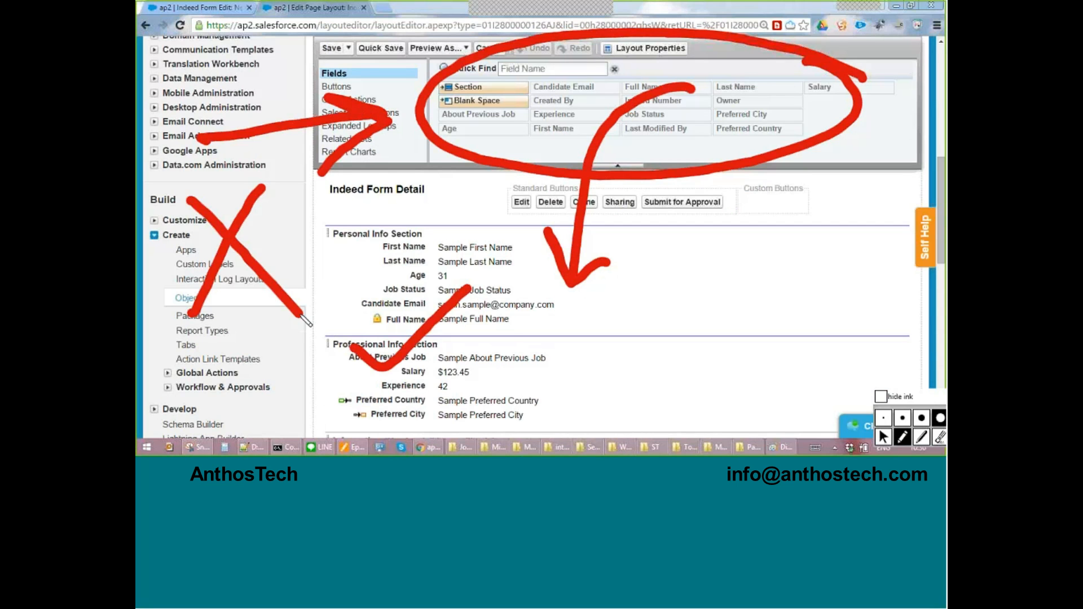
{"action": "key", "text": "ctrl+shift+6"}
Outline the palette with its category list in red ink, clear the ink, and return to the normal pointer.
{"action": "mouse_move", "coordinate": [795, 89]}
{"action": "left_mouse_down"}
{"action": "mouse_move", "coordinate": [740, 39]}
{"action": "mouse_move", "coordinate": [369, 65]}
{"action": "mouse_move", "coordinate": [300, 113]}
{"action": "left_mouse_up"}
{"action": "mouse_move", "coordinate": [320, 179]}
{"action": "left_mouse_down"}
{"action": "mouse_move", "coordinate": [450, 213]}
{"action": "mouse_move", "coordinate": [759, 167]}
{"action": "mouse_move", "coordinate": [801, 135]}
{"action": "mouse_move", "coordinate": [818, 97]}
{"action": "mouse_move", "coordinate": [778, 53]}
{"action": "left_mouse_up"}
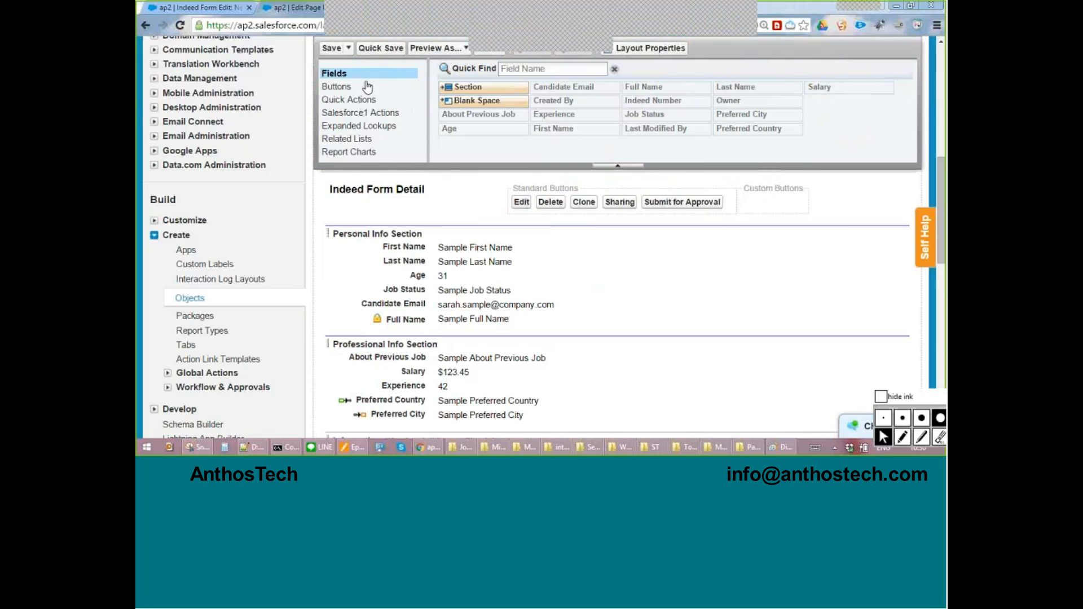
{"action": "key", "text": "ctrl"}
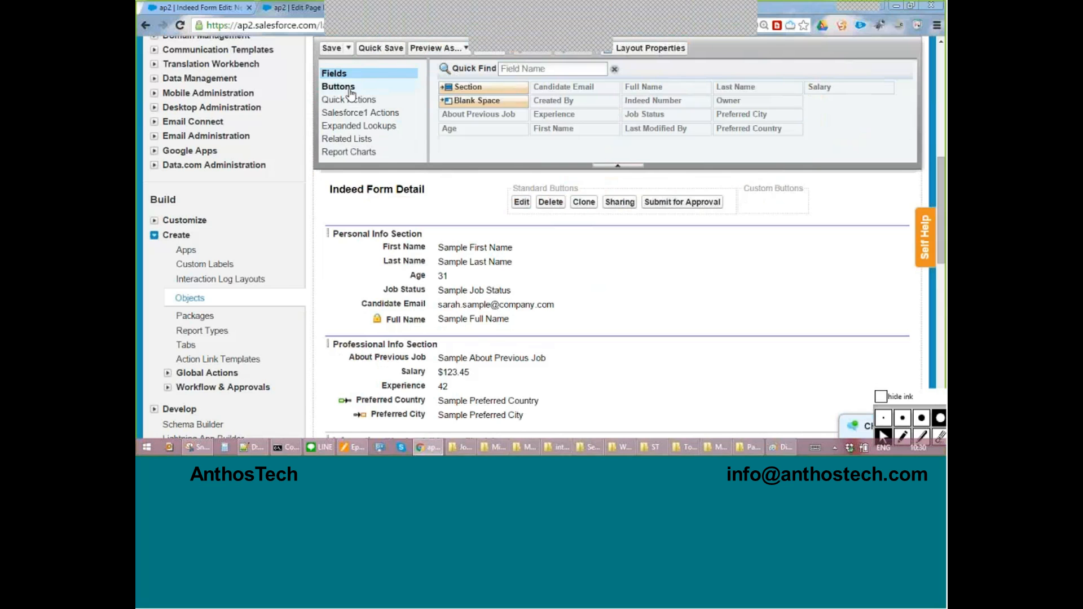
Review the palette's Quick Actions, Salesforce1 Actions, Expanded Lookups, Related Lists and Report Charts categories, and return to Fields.
{"action": "left_click", "coordinate": [351, 99]}
{"action": "left_click", "coordinate": [361, 113]}
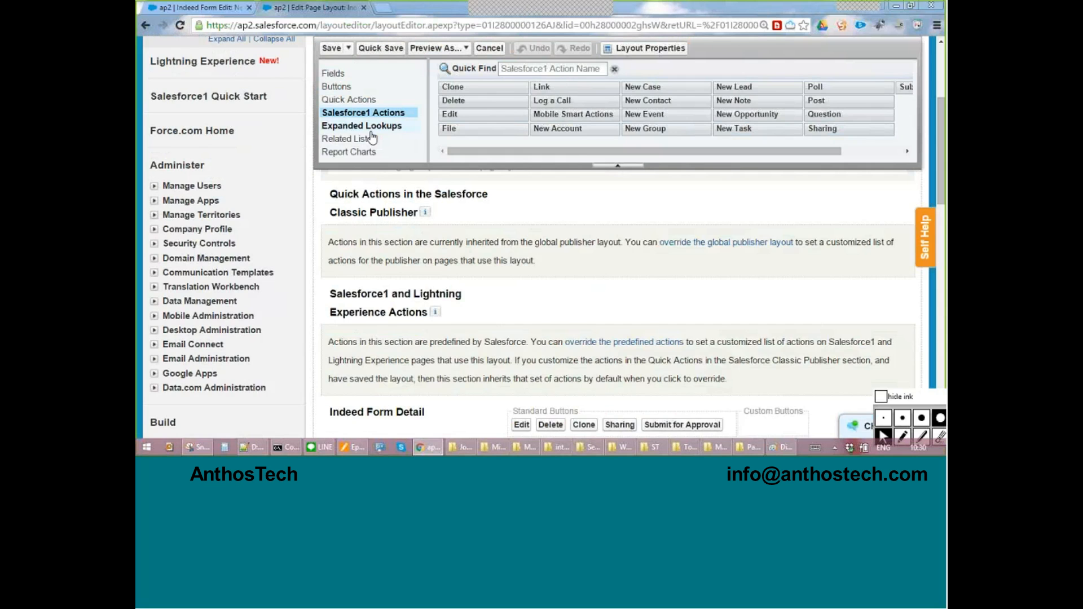
{"action": "left_click", "coordinate": [371, 131]}
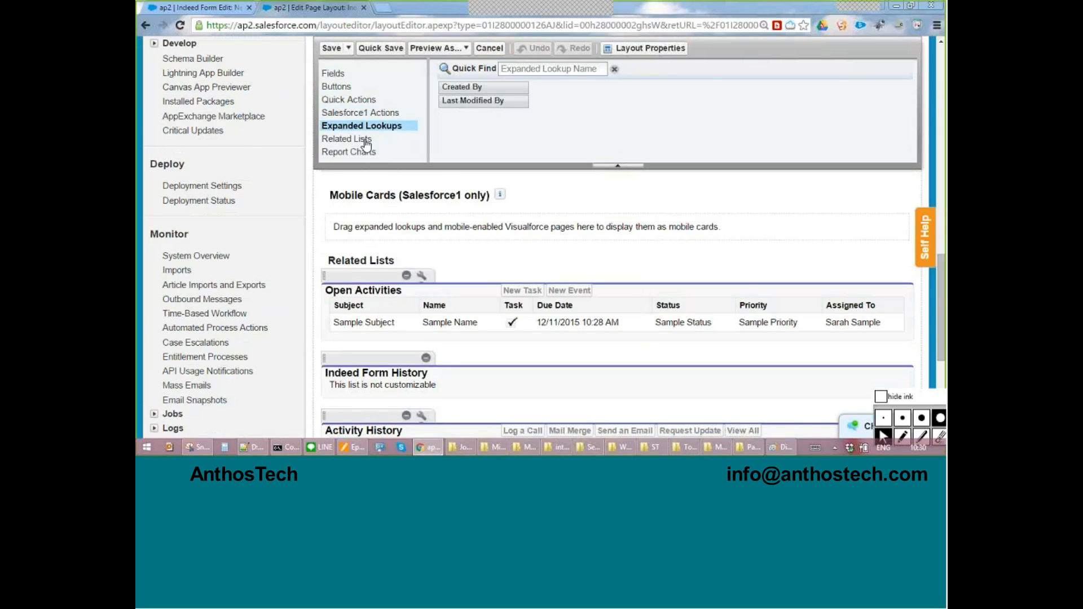
{"action": "left_click", "coordinate": [365, 141]}
{"action": "left_click", "coordinate": [366, 152]}
{"action": "left_click", "coordinate": [367, 114]}
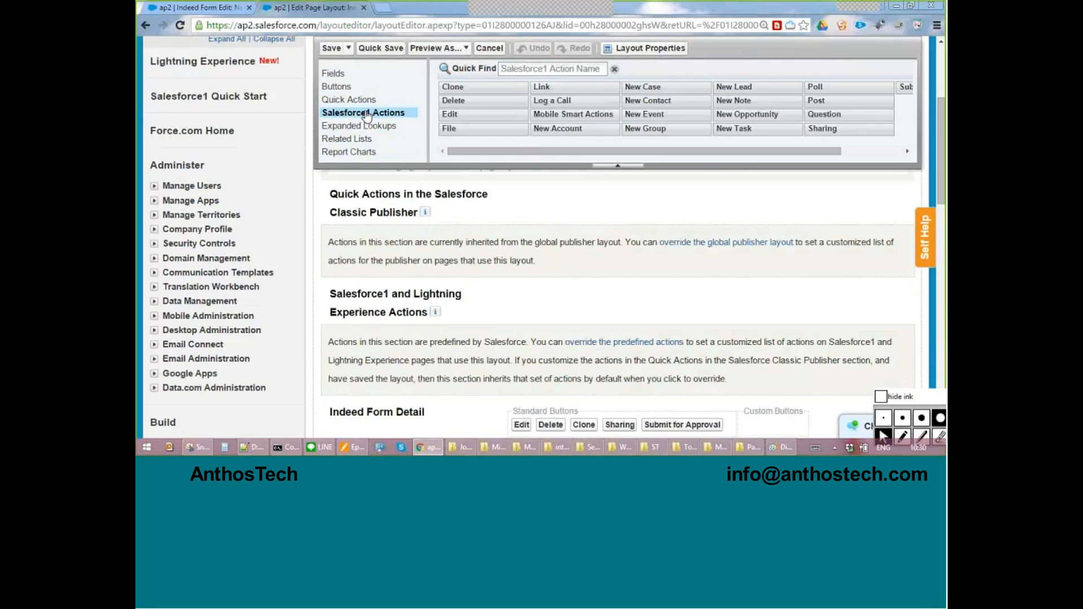
{"action": "left_click", "coordinate": [366, 125]}
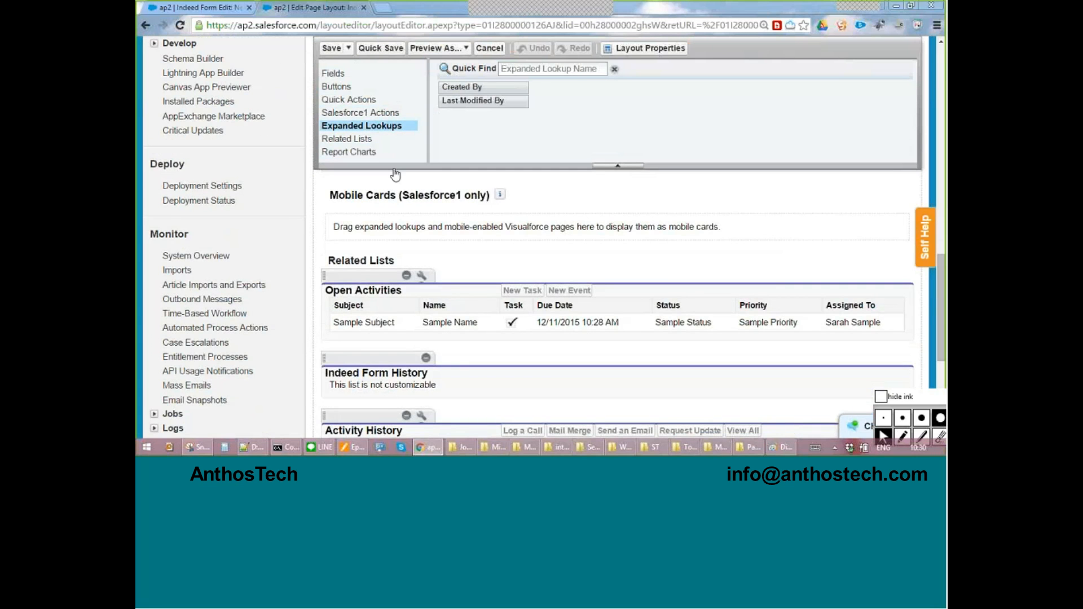
{"action": "left_click", "coordinate": [338, 74]}
{"action": "scroll", "coordinate": [558, 212], "scroll_direction": "up", "scroll_amount": 10}
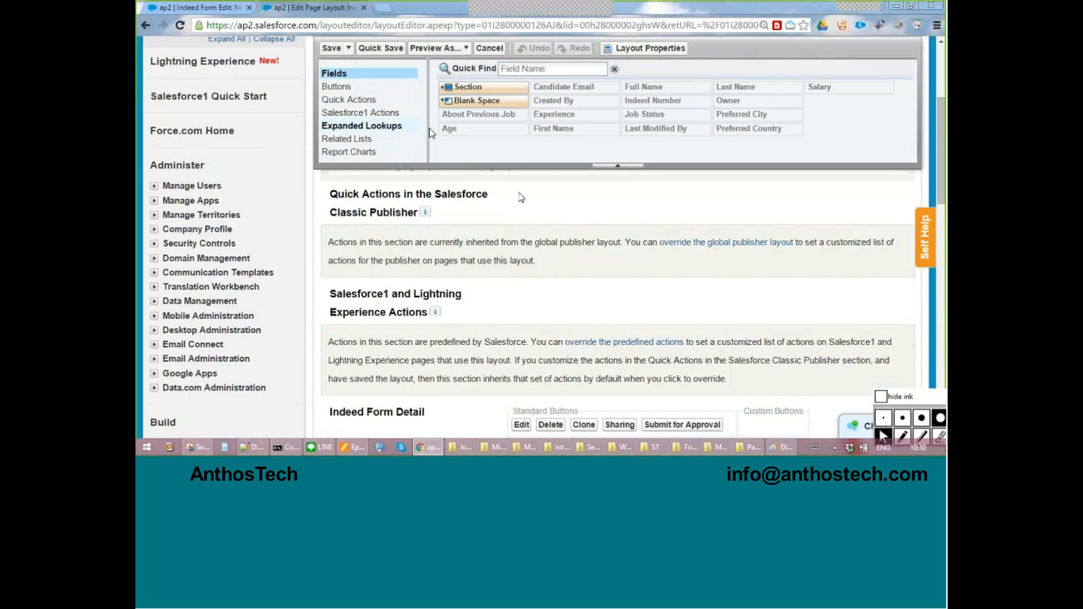
Move the Last Name, Age and Candidate Email fields into the second column of the Personal Info Section.
{"action": "scroll", "coordinate": [566, 231], "scroll_direction": "down", "scroll_amount": 4}
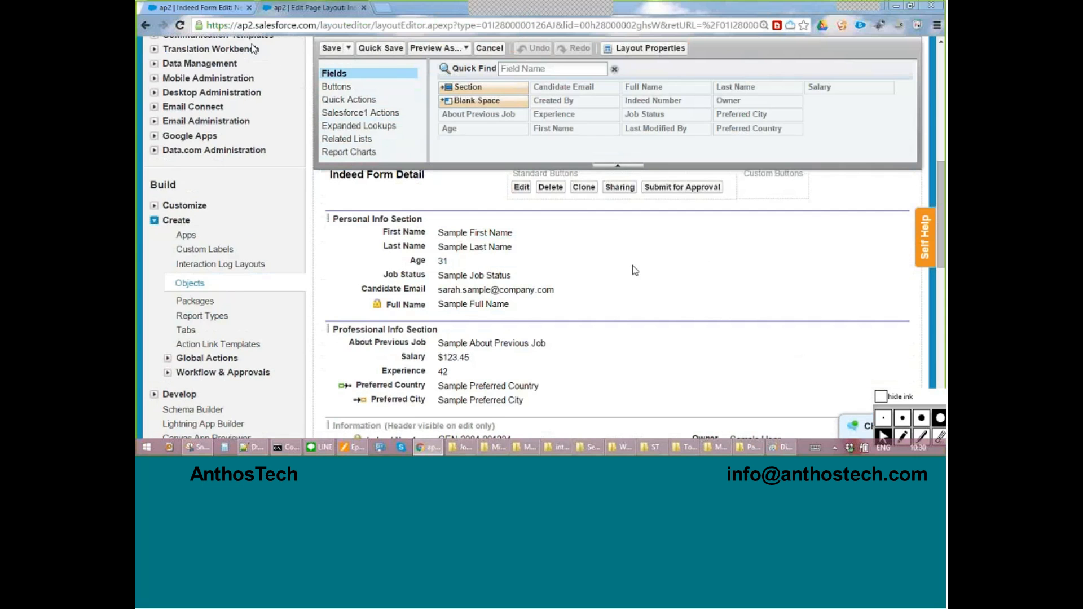
{"action": "left_click", "coordinate": [219, 14]}
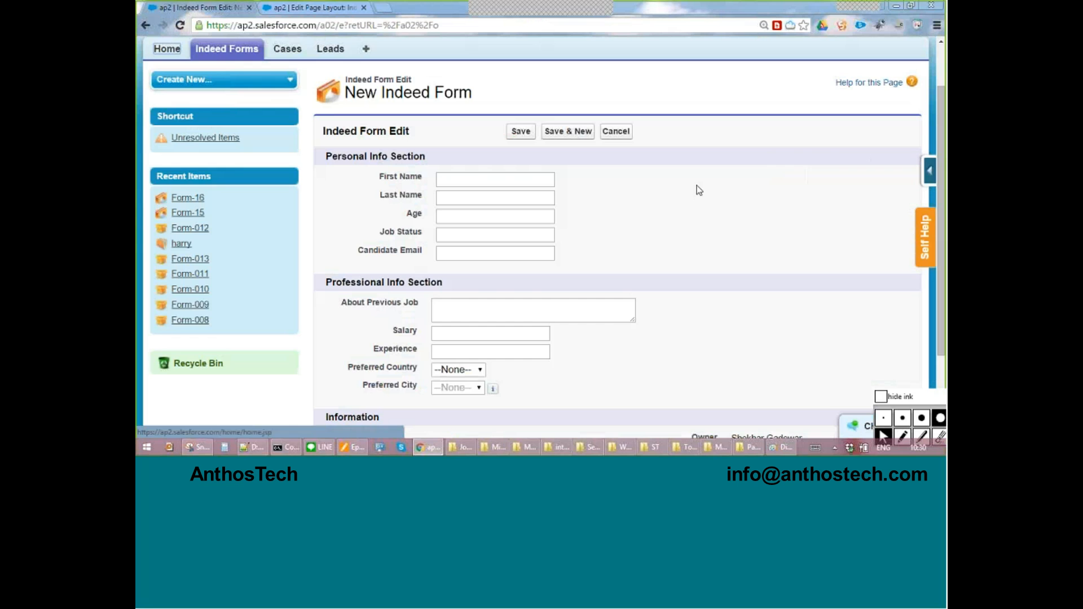
{"action": "left_click", "coordinate": [328, 8]}
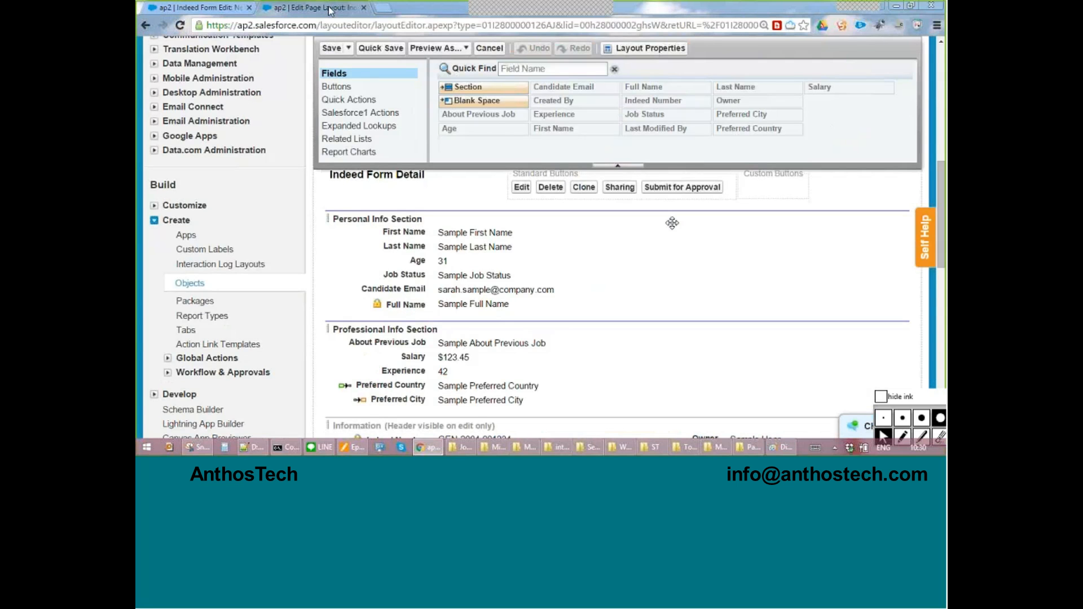
{"action": "left_click", "coordinate": [449, 246]}
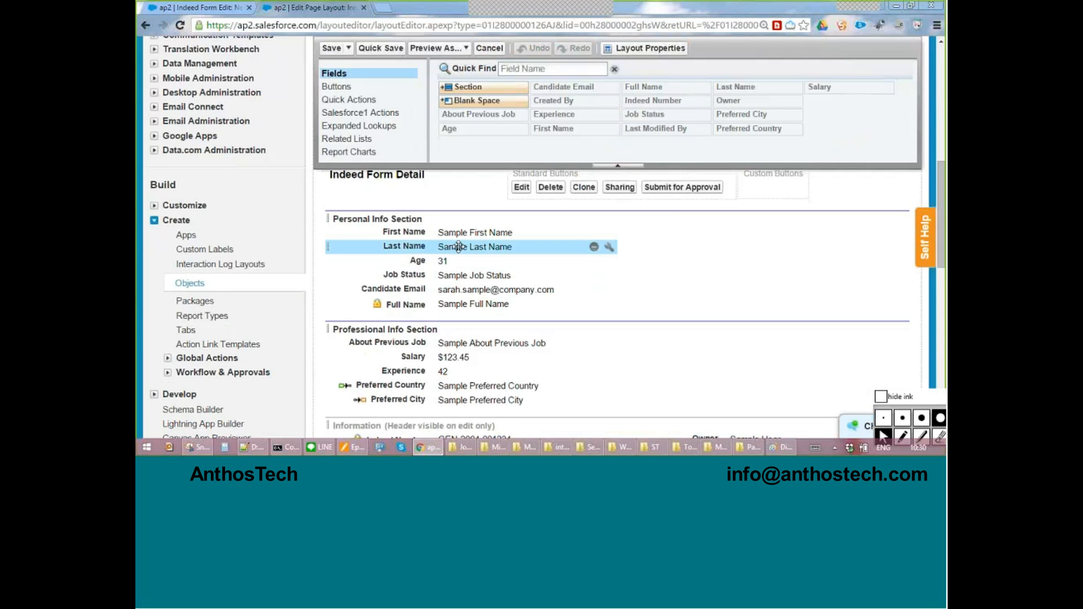
{"action": "left_click_drag", "start_coordinate": [458, 246], "coordinate": [677, 248]}
{"action": "left_click_drag", "start_coordinate": [480, 261], "coordinate": [767, 267]}
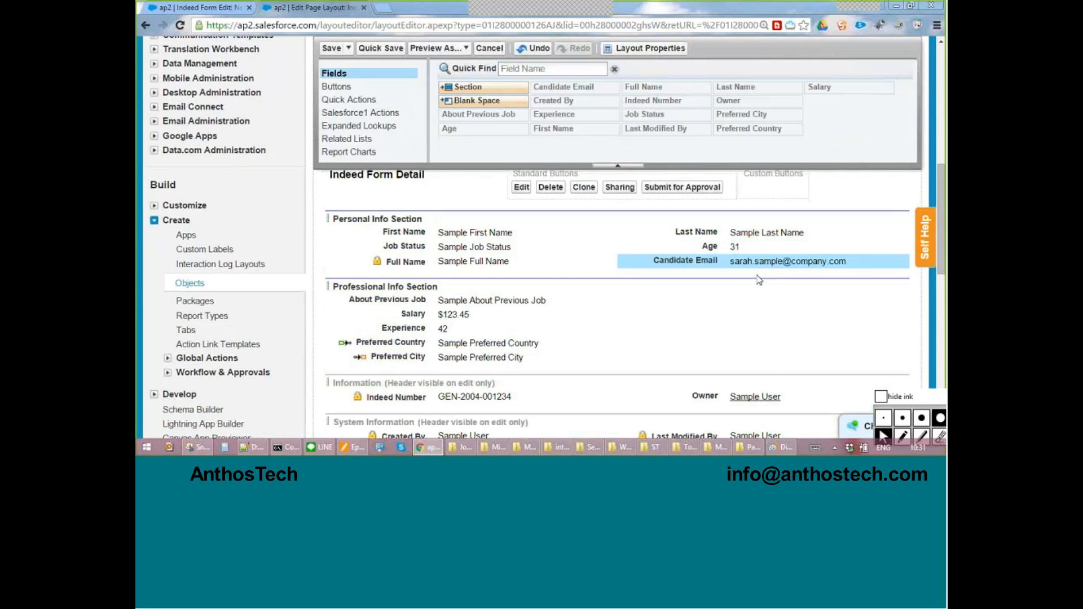
Move the Salary and Experience fields into the second column of the Professional Info Section.
{"action": "scroll", "coordinate": [756, 276], "scroll_direction": "down", "scroll_amount": 2}
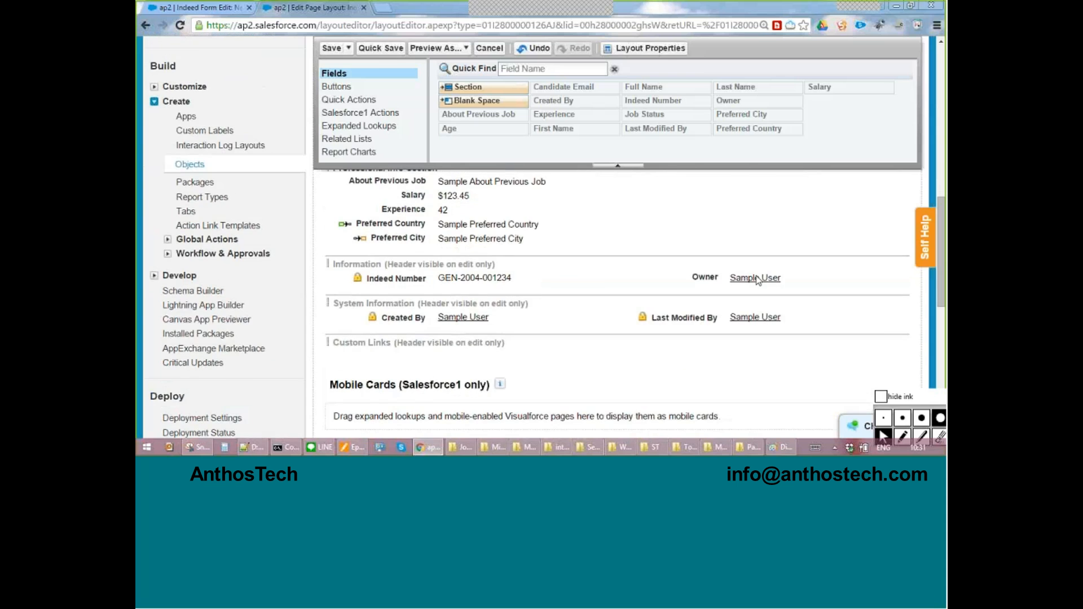
{"action": "scroll", "coordinate": [757, 278], "scroll_direction": "up", "scroll_amount": 1}
{"action": "left_click_drag", "start_coordinate": [475, 254], "coordinate": [762, 242]}
{"action": "left_click_drag", "start_coordinate": [475, 260], "coordinate": [704, 262]}
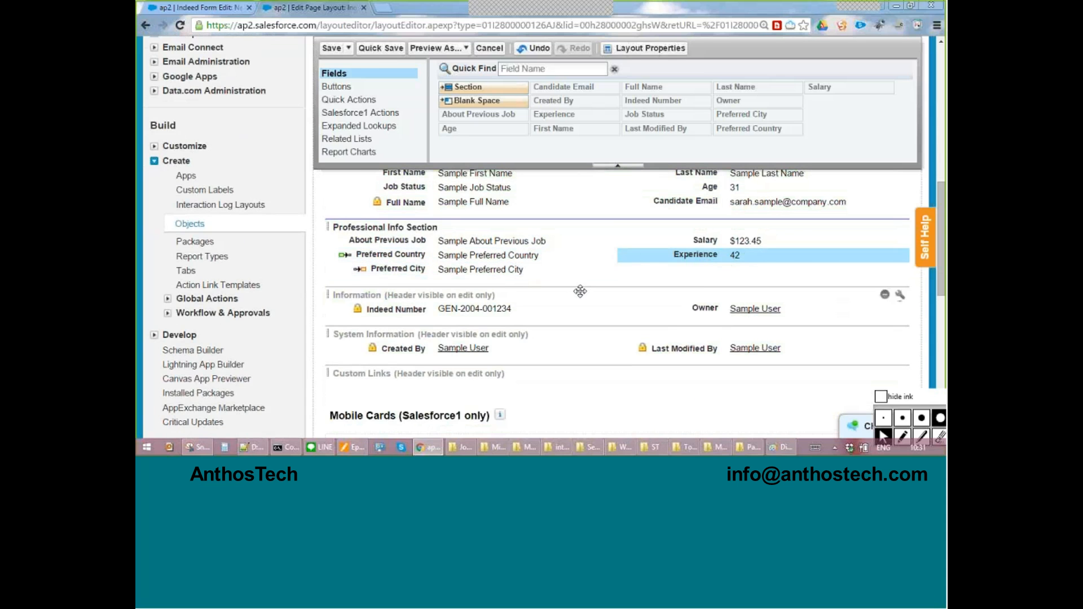
Review the First Name field's Read-Only and Required properties, close them without changes, and quick save the layout.
{"action": "scroll", "coordinate": [580, 291], "scroll_direction": "up", "scroll_amount": 1}
{"action": "scroll", "coordinate": [580, 292], "scroll_direction": "up", "scroll_amount": 1}
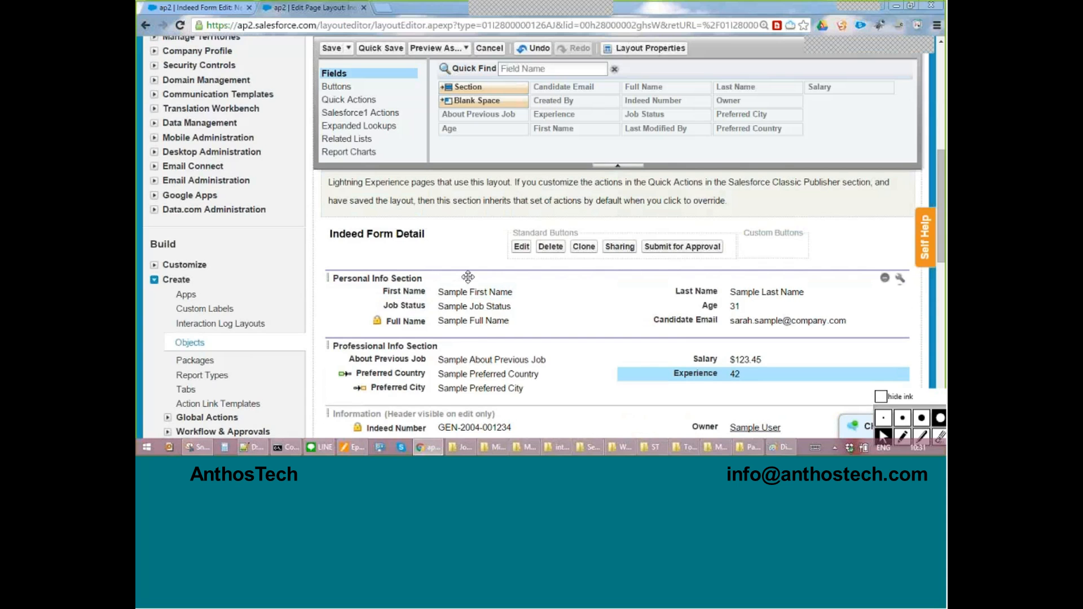
{"action": "key", "text": "ctrl"}
{"action": "key", "text": "ctrl"}
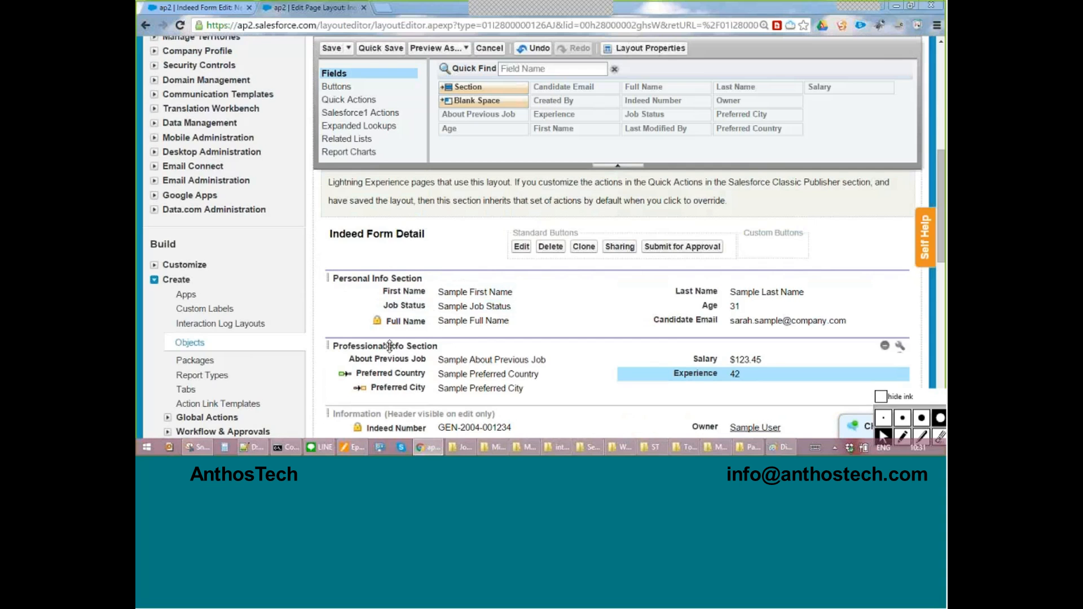
{"action": "scroll", "coordinate": [388, 346], "scroll_direction": "down", "scroll_amount": 1}
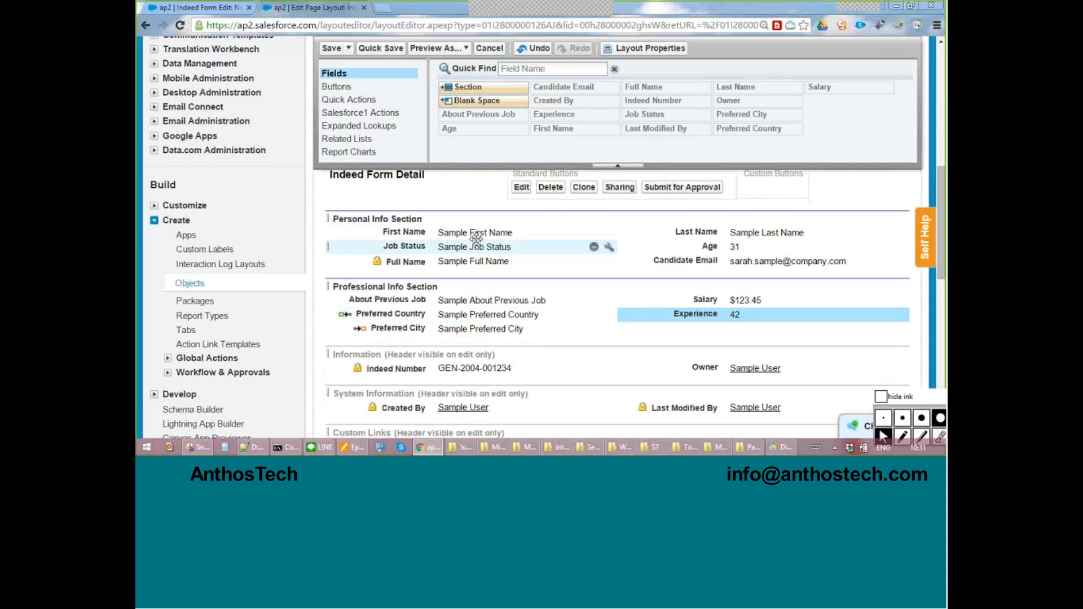
{"action": "left_click", "coordinate": [608, 234]}
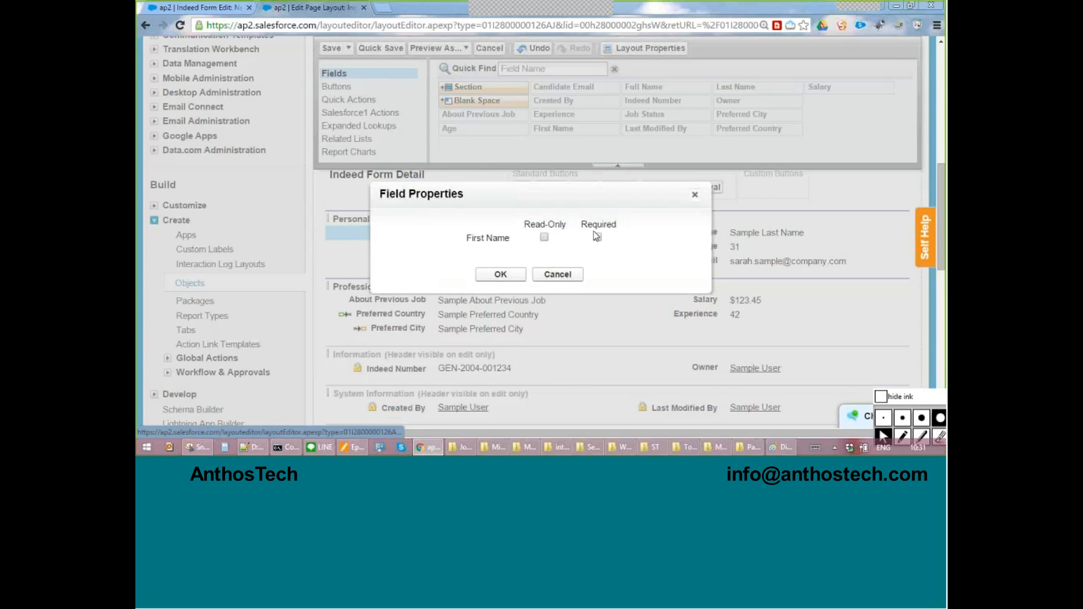
{"action": "left_click", "coordinate": [695, 196]}
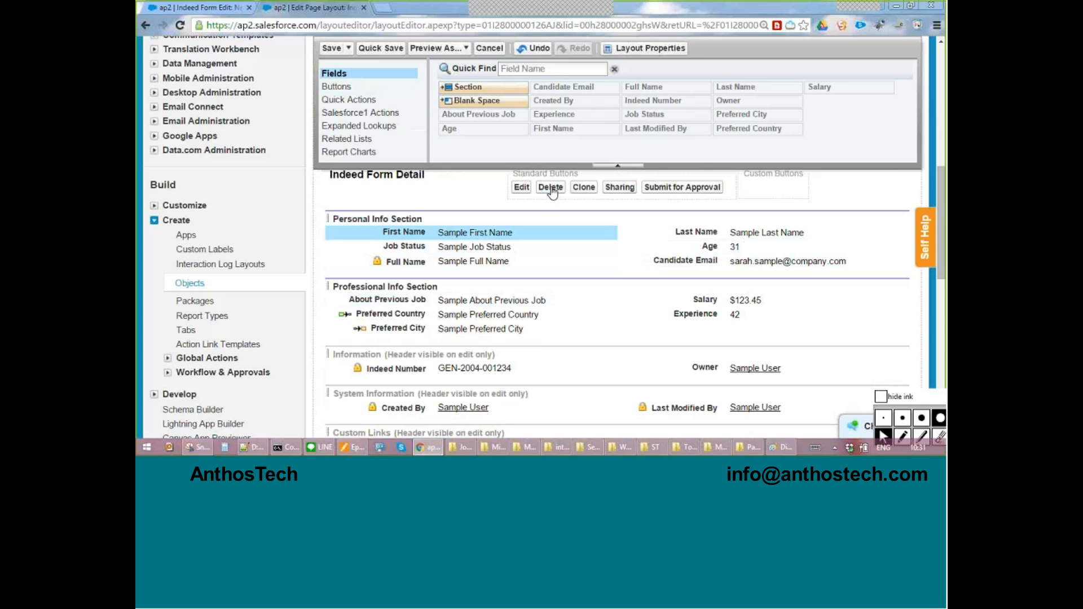
{"action": "key", "text": "ctrl+s"}
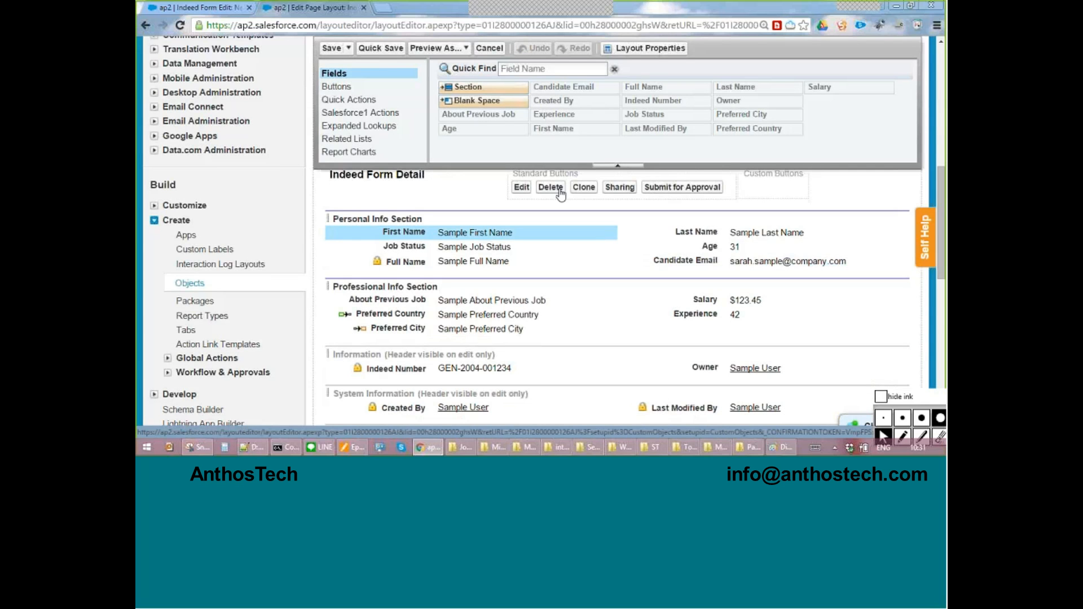
Circle the New Indeed Form page in red ink, write a double-underlined "old" beside it, and clear the ink.
{"action": "left_click", "coordinate": [210, 7]}
{"action": "left_click", "coordinate": [902, 437]}
{"action": "mouse_move", "coordinate": [439, 108]}
{"action": "left_mouse_down"}
{"action": "mouse_move", "coordinate": [536, 75]}
{"action": "mouse_move", "coordinate": [451, 93]}
{"action": "left_mouse_up"}
{"action": "left_click_drag", "start_coordinate": [753, 160], "coordinate": [756, 164]}
{"action": "left_click_drag", "start_coordinate": [773, 118], "coordinate": [806, 198]}
{"action": "mouse_move", "coordinate": [846, 147]}
{"action": "left_mouse_down"}
{"action": "mouse_move", "coordinate": [840, 90]}
{"action": "mouse_move", "coordinate": [885, 170]}
{"action": "left_mouse_up"}
{"action": "left_click_drag", "start_coordinate": [753, 268], "coordinate": [898, 198]}
{"action": "left_click_drag", "start_coordinate": [747, 302], "coordinate": [924, 228]}
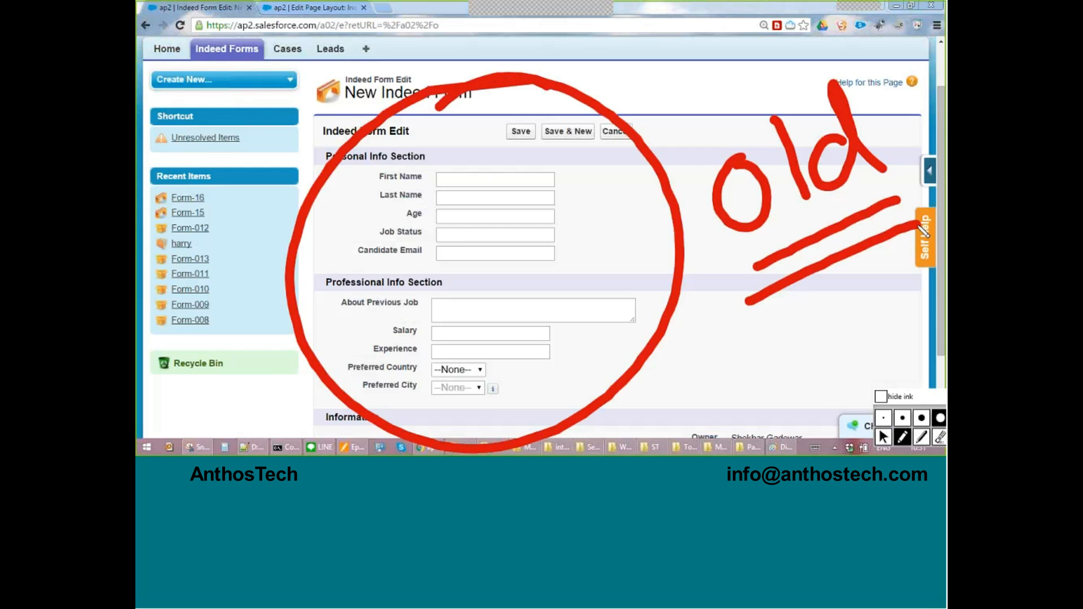
{"action": "key", "text": "ctrl+shift+6"}
{"action": "key", "text": "ctrl+shift+1"}
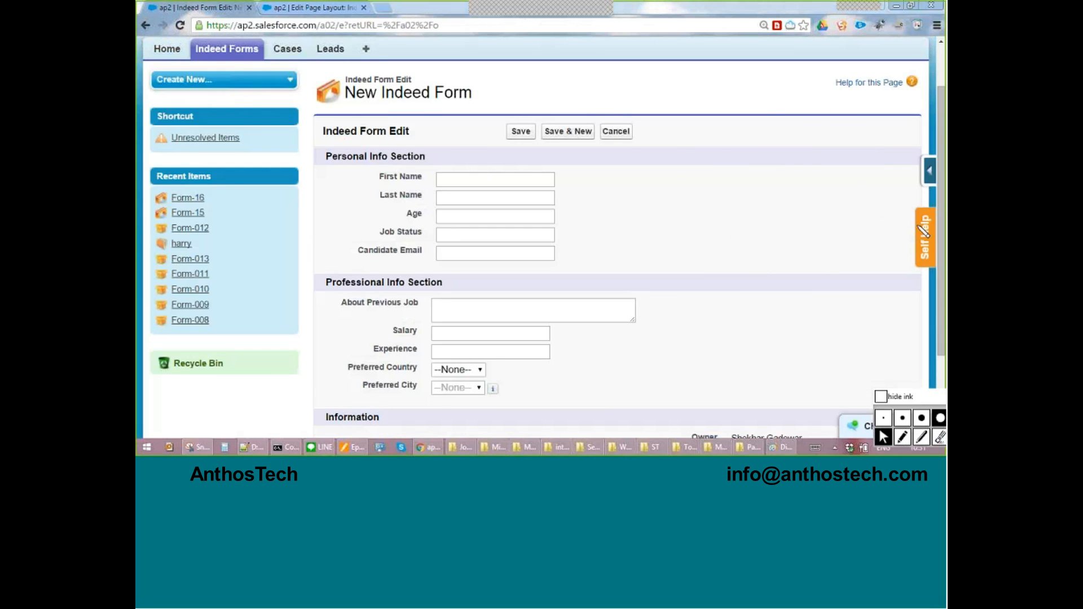
Reload the New Indeed Form page, mark its two columns 1 and 2 in red ink, and clear the ink.
{"action": "left_click", "coordinate": [449, 25]}
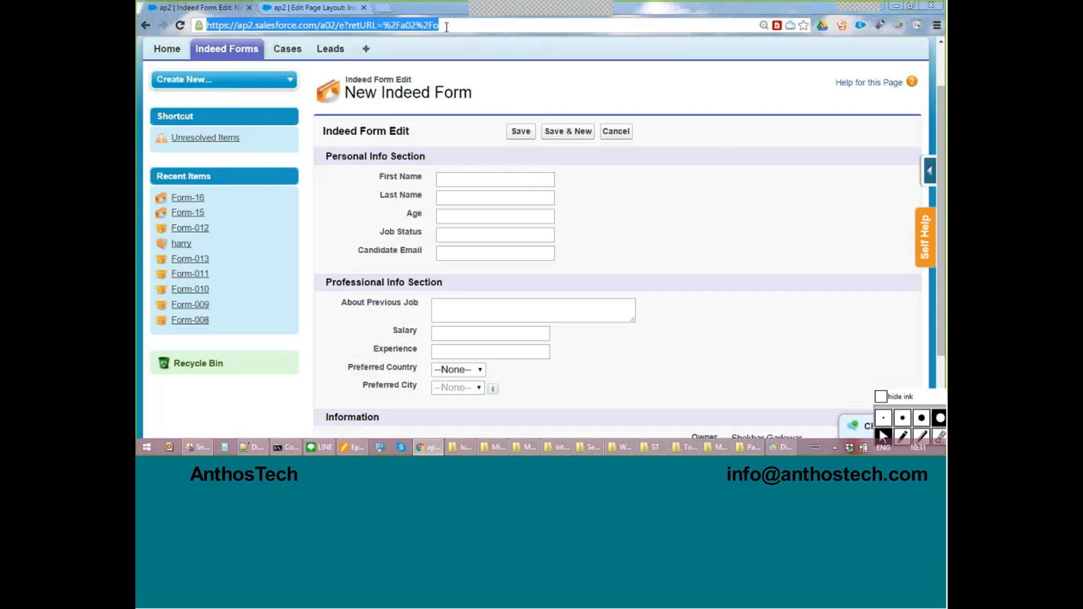
{"action": "key", "text": "Return"}
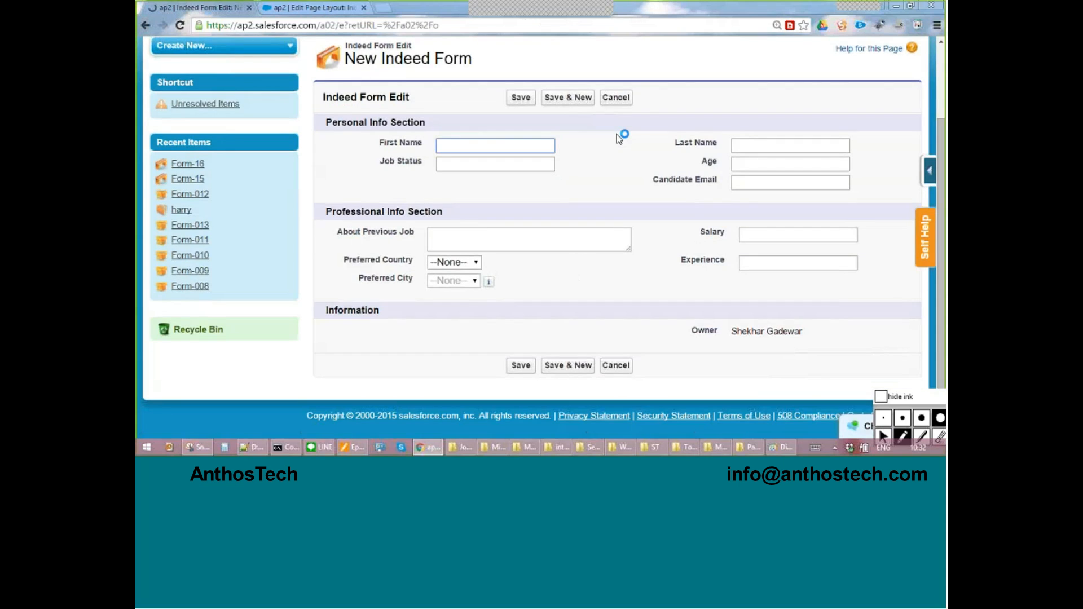
{"action": "mouse_move", "coordinate": [793, 60]}
{"action": "left_mouse_down"}
{"action": "mouse_move", "coordinate": [592, 353]}
{"action": "mouse_move", "coordinate": [802, 70]}
{"action": "left_mouse_up"}
{"action": "left_click_drag", "start_coordinate": [625, 97], "coordinate": [637, 333]}
{"action": "left_click_drag", "start_coordinate": [495, 203], "coordinate": [496, 271]}
{"action": "mouse_move", "coordinate": [493, 172]}
{"action": "left_mouse_down"}
{"action": "mouse_move", "coordinate": [459, 273]}
{"action": "mouse_move", "coordinate": [490, 175]}
{"action": "left_mouse_up"}
{"action": "mouse_move", "coordinate": [767, 183]}
{"action": "left_mouse_down"}
{"action": "mouse_move", "coordinate": [797, 235]}
{"action": "mouse_move", "coordinate": [829, 217]}
{"action": "left_mouse_up"}
{"action": "mouse_move", "coordinate": [822, 140]}
{"action": "left_mouse_down"}
{"action": "mouse_move", "coordinate": [857, 234]}
{"action": "mouse_move", "coordinate": [819, 129]}
{"action": "left_mouse_up"}
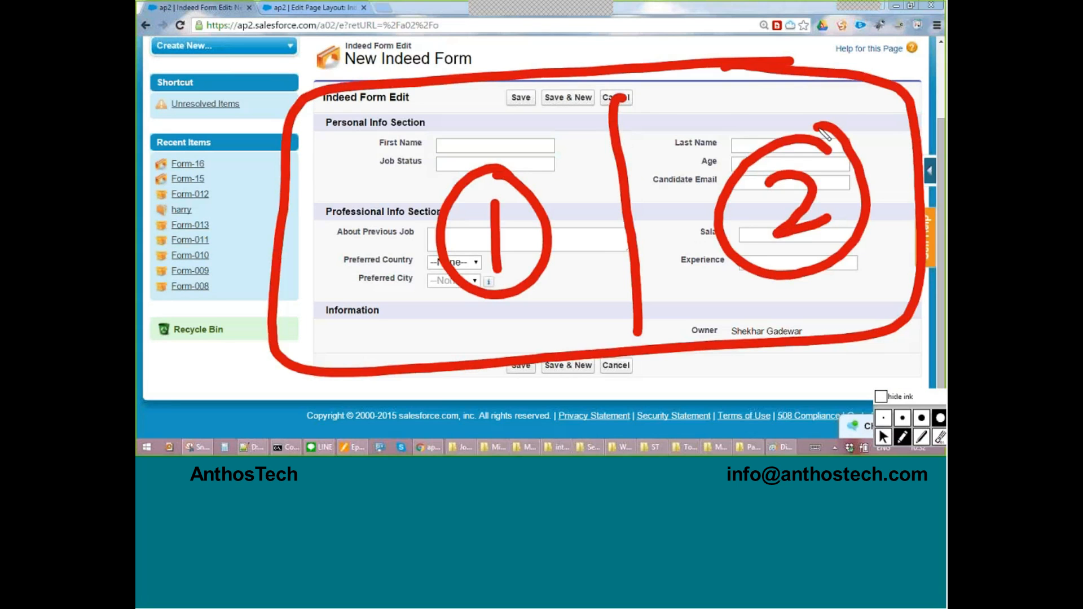
{"action": "key", "text": "ctrl+6"}
{"action": "key", "text": "ctrl+1"}
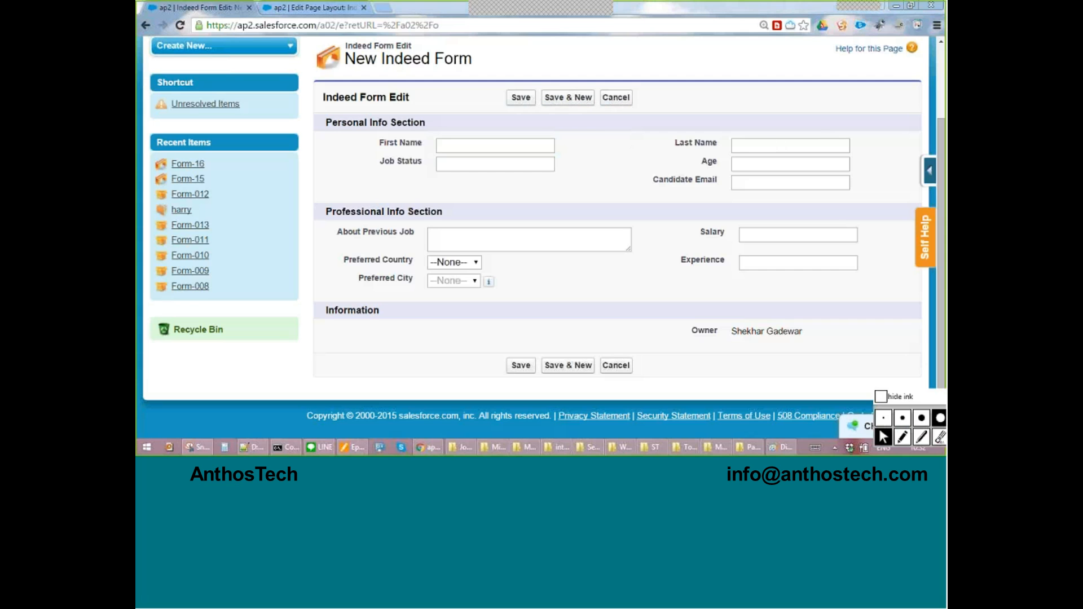
Cancel the new Indeed Form and open the Form-16 record.
{"action": "left_click", "coordinate": [617, 98]}
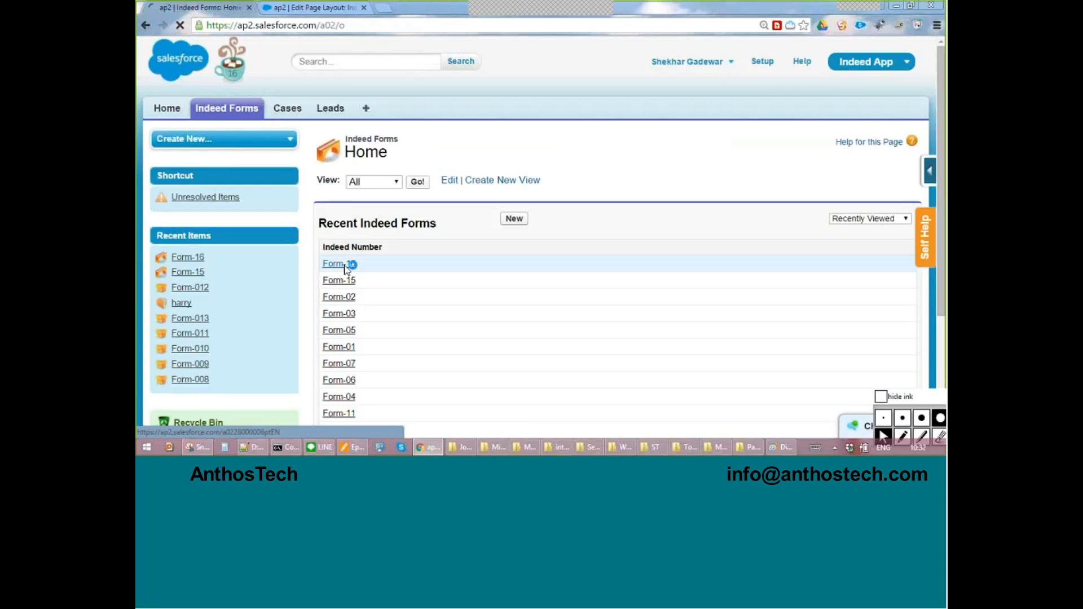
{"action": "left_click", "coordinate": [345, 264]}
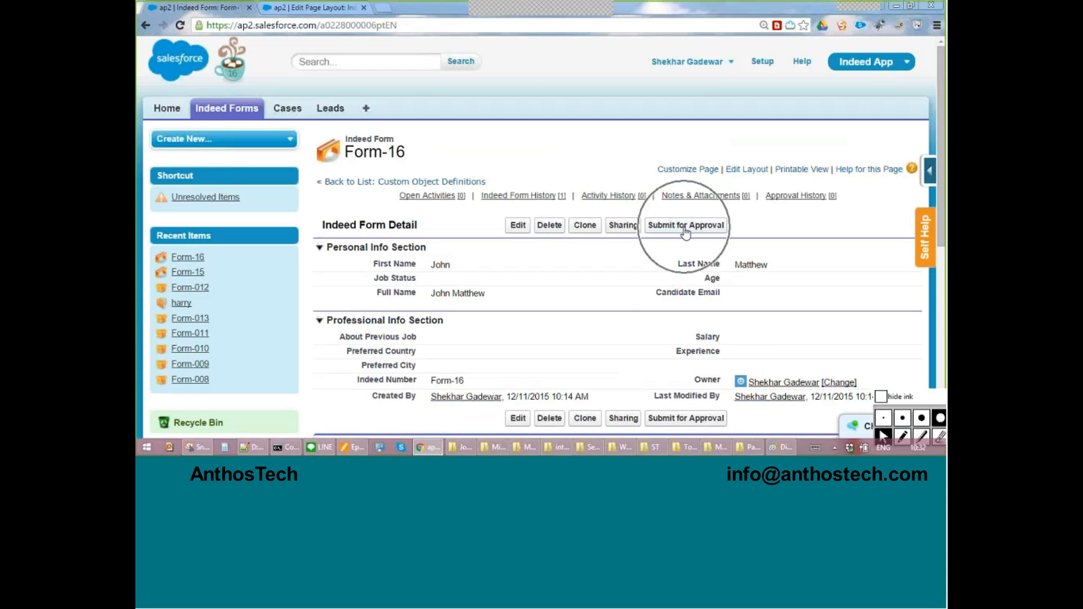
Remove the Submit for Approval button from the Indeed Form page layout's standard buttons and quick save the layout.
{"action": "left_click", "coordinate": [337, 12]}
{"action": "left_click", "coordinate": [344, 88]}
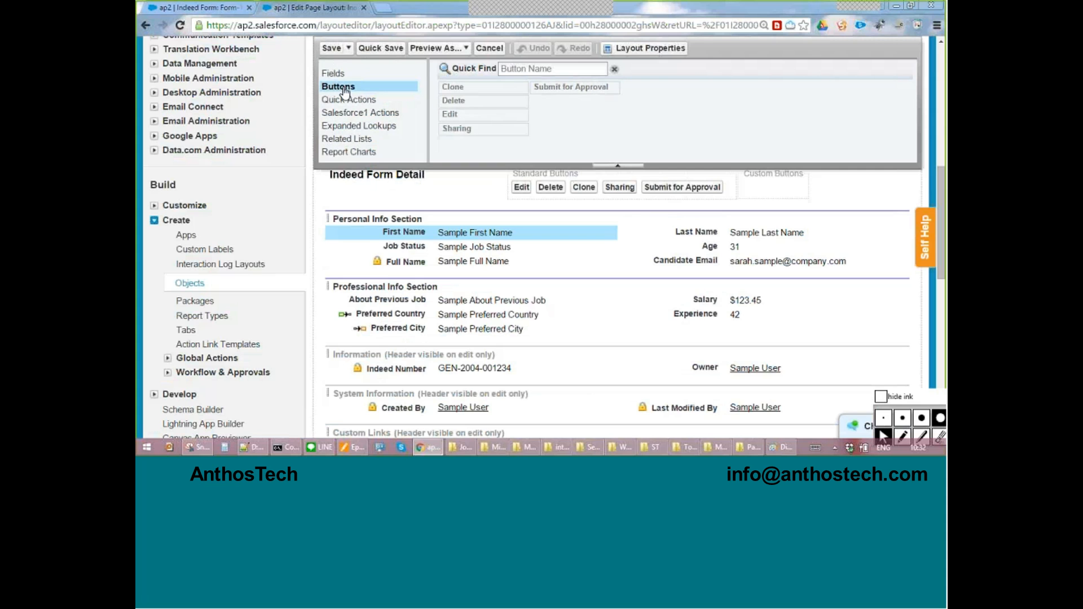
{"action": "scroll", "coordinate": [679, 432], "scroll_direction": "up", "scroll_amount": 4}
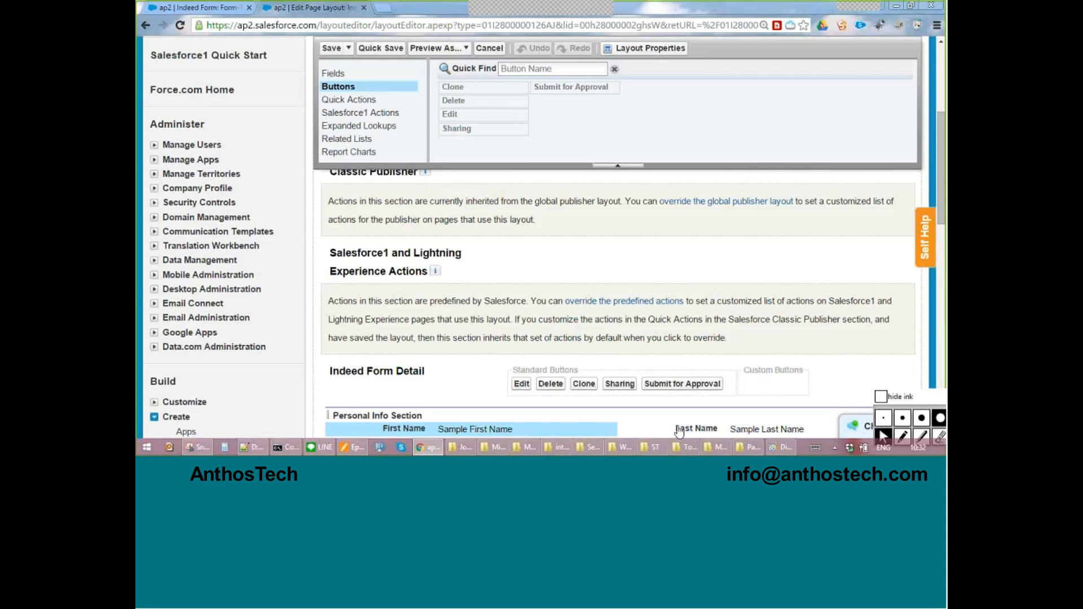
{"action": "scroll", "coordinate": [679, 431], "scroll_direction": "up", "scroll_amount": 1}
{"action": "left_click_drag", "start_coordinate": [614, 165], "coordinate": [614, 162]}
{"action": "scroll", "coordinate": [626, 299], "scroll_direction": "down", "scroll_amount": 4}
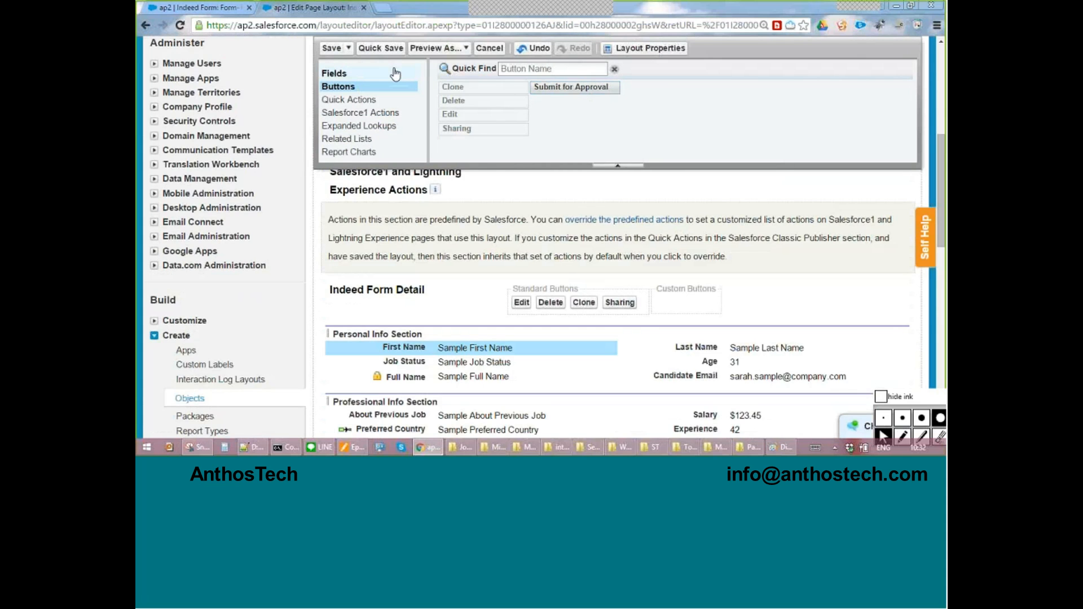
{"action": "left_click", "coordinate": [390, 50]}
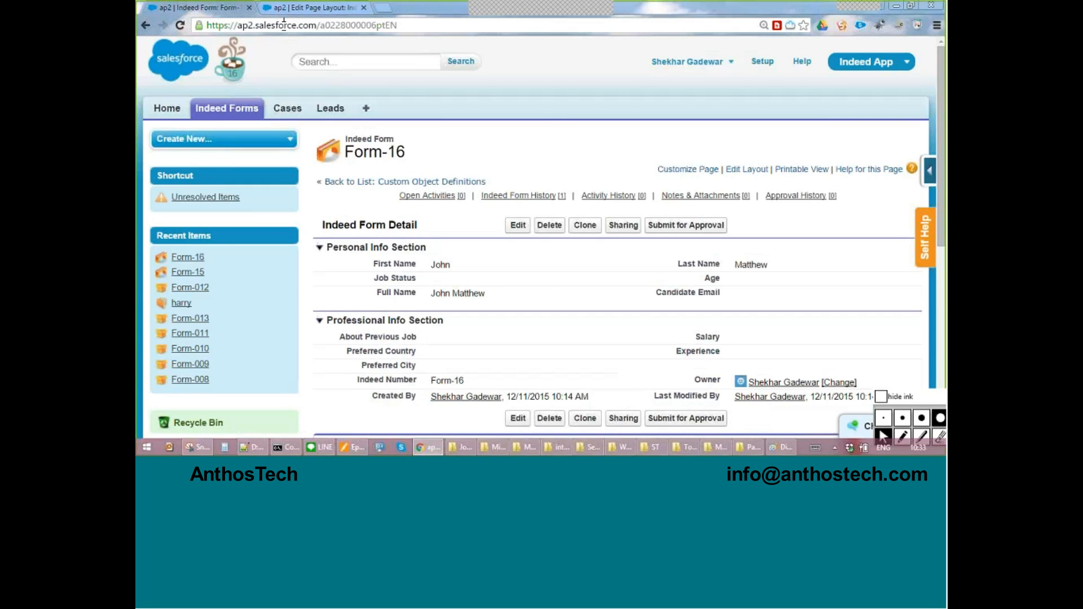
Reload the Form-16 record and review its detail buttons and the Open Activities, Indeed Form History and Activity History related lists.
{"action": "left_click", "coordinate": [284, 25]}
{"action": "key", "text": "Return"}
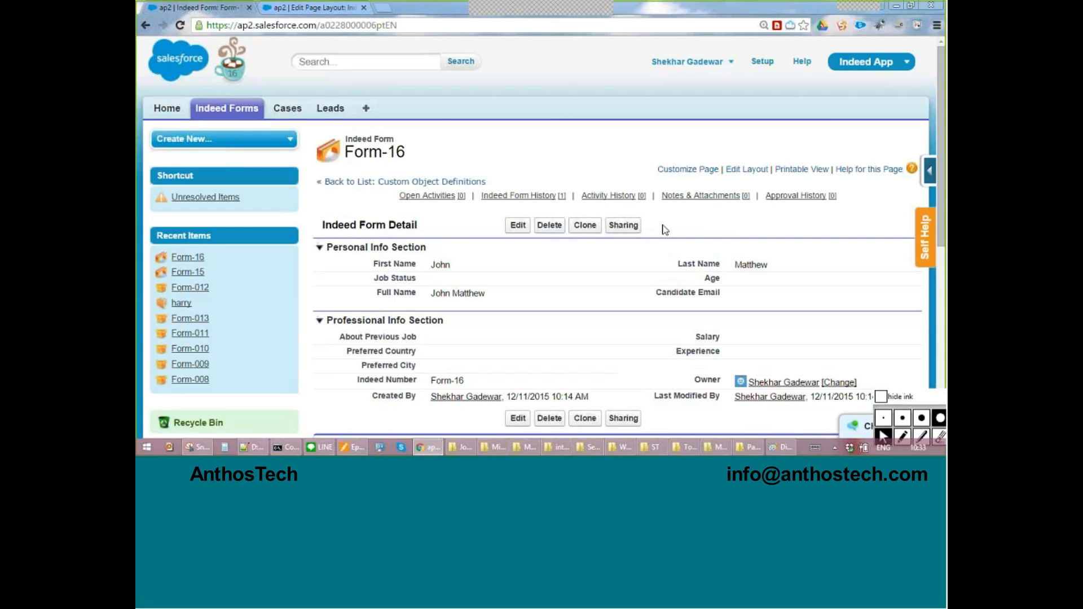
{"action": "scroll", "coordinate": [664, 229], "scroll_direction": "down", "scroll_amount": 1}
{"action": "scroll", "coordinate": [664, 229], "scroll_direction": "down", "scroll_amount": 1}
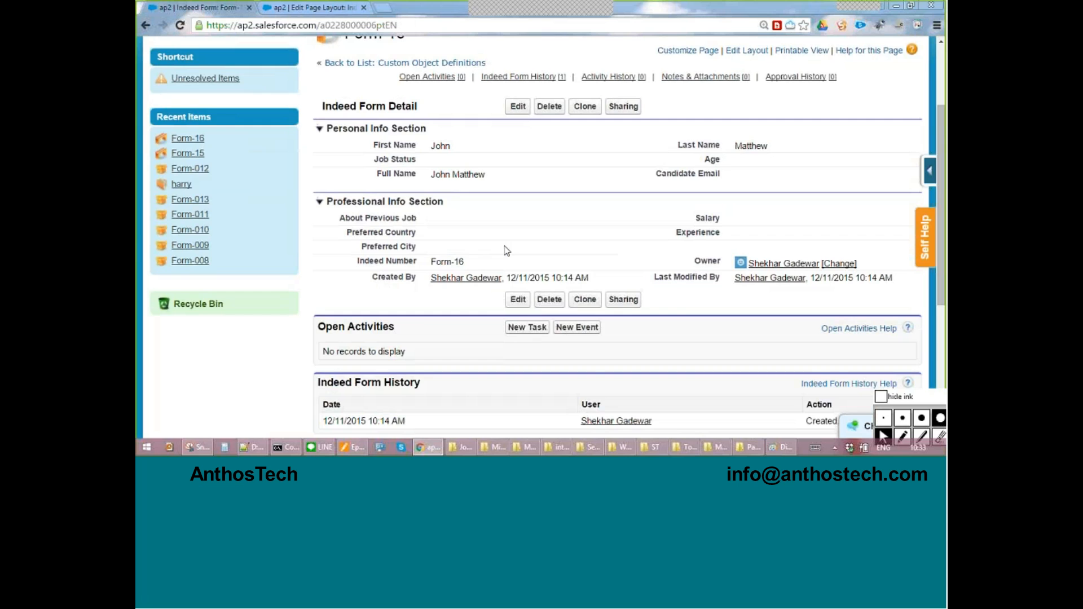
{"action": "scroll", "coordinate": [507, 251], "scroll_direction": "down", "scroll_amount": 3}
{"action": "triple_click", "coordinate": [345, 149]}
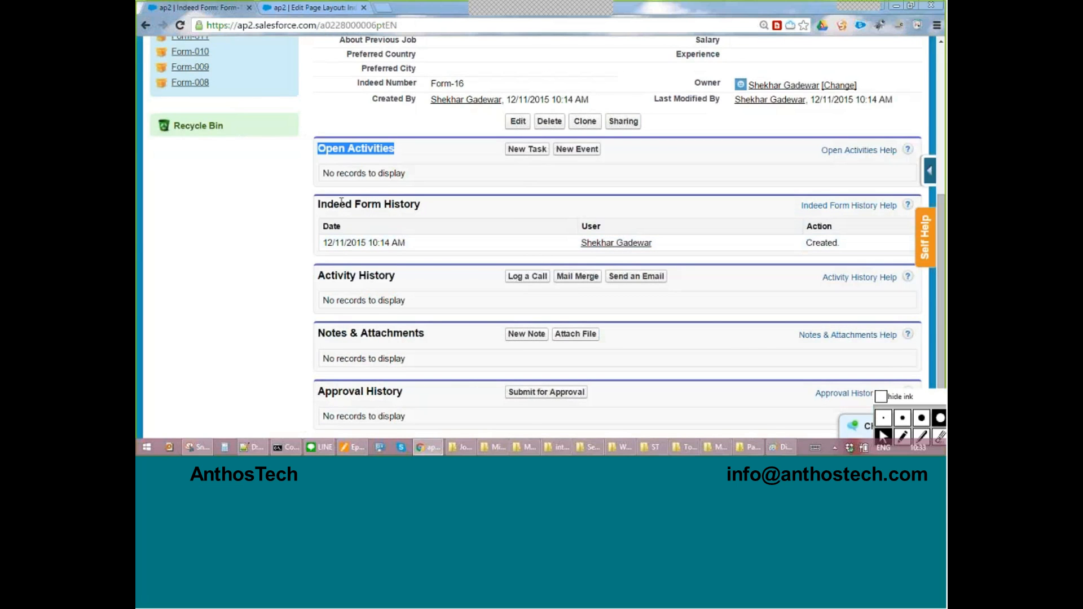
{"action": "left_click_drag", "start_coordinate": [319, 204], "coordinate": [422, 209]}
{"action": "left_click_drag", "start_coordinate": [326, 275], "coordinate": [395, 276]}
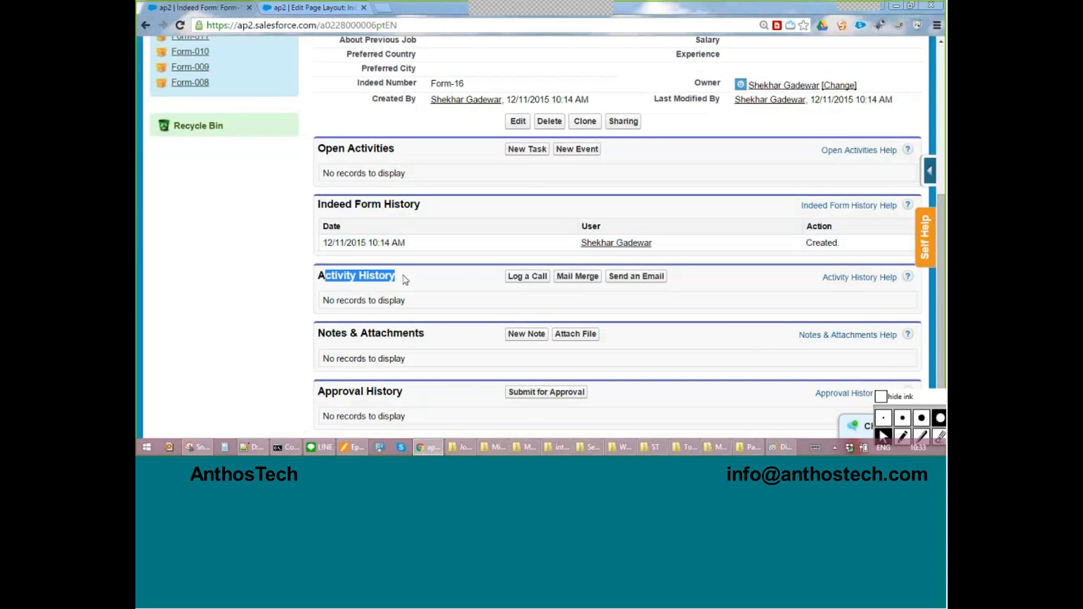
Bracket all of Form-16's related lists in red ink, clear the ink, and highlight the Activity History heading.
{"action": "left_click", "coordinate": [902, 436]}
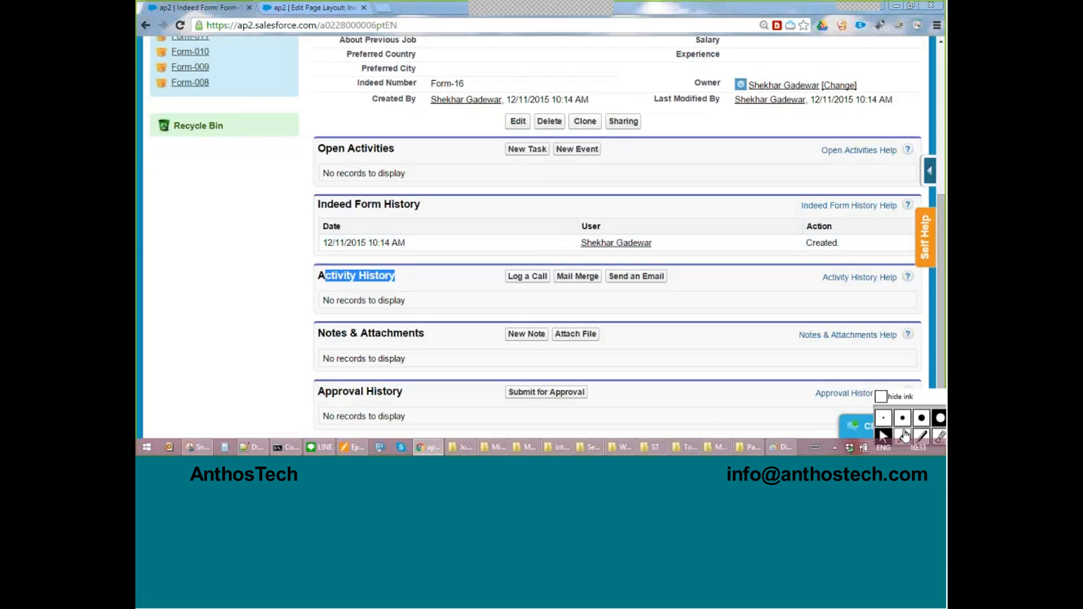
{"action": "mouse_move", "coordinate": [310, 133]}
{"action": "left_mouse_down"}
{"action": "mouse_move", "coordinate": [265, 282]}
{"action": "mouse_move", "coordinate": [291, 435]}
{"action": "mouse_move", "coordinate": [318, 434]}
{"action": "left_mouse_up"}
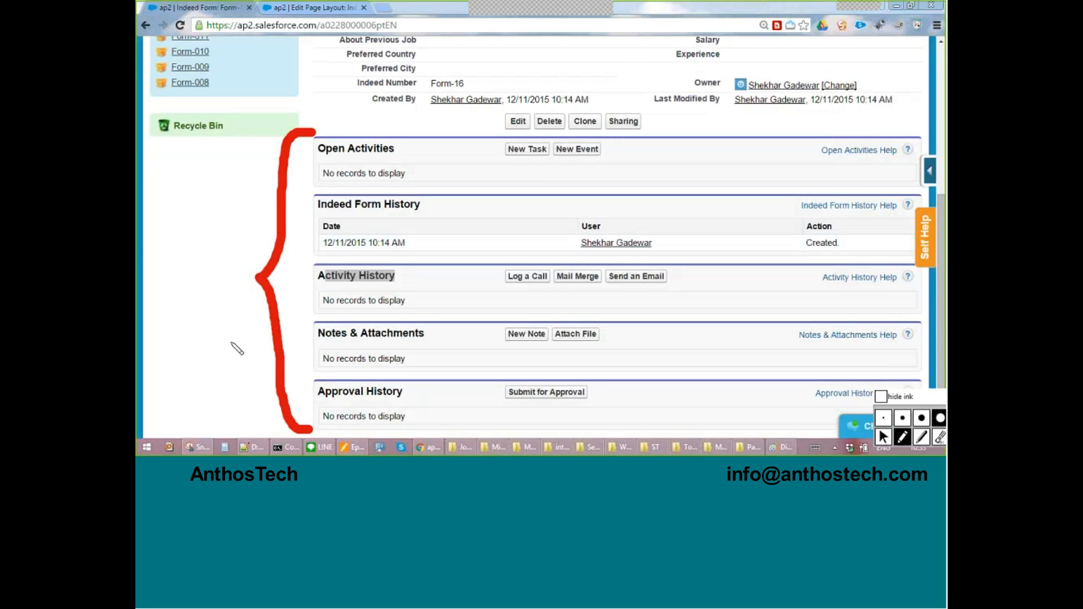
{"action": "key", "text": "ctrl+shift+6"}
{"action": "key", "text": "ctrl+shift+1"}
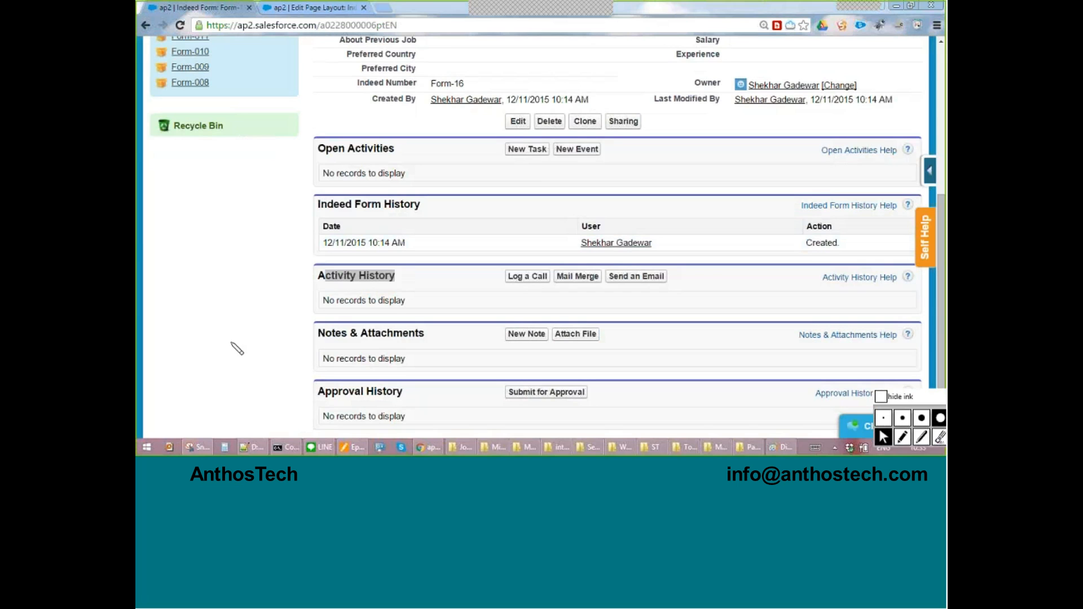
{"action": "left_click", "coordinate": [231, 294]}
{"action": "left_click_drag", "start_coordinate": [395, 276], "coordinate": [319, 275]}
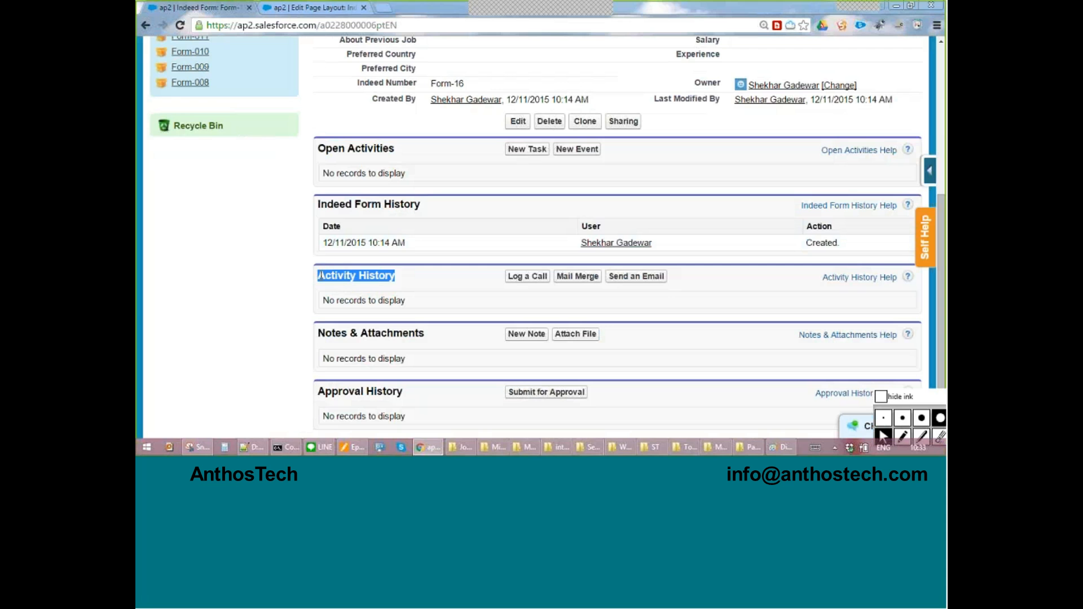
Remove the Activity History related list from the Indeed Form page layout and quick save the layout.
{"action": "left_click", "coordinate": [312, 9]}
{"action": "left_click", "coordinate": [362, 143]}
{"action": "scroll", "coordinate": [362, 143], "scroll_direction": "down", "scroll_amount": 2}
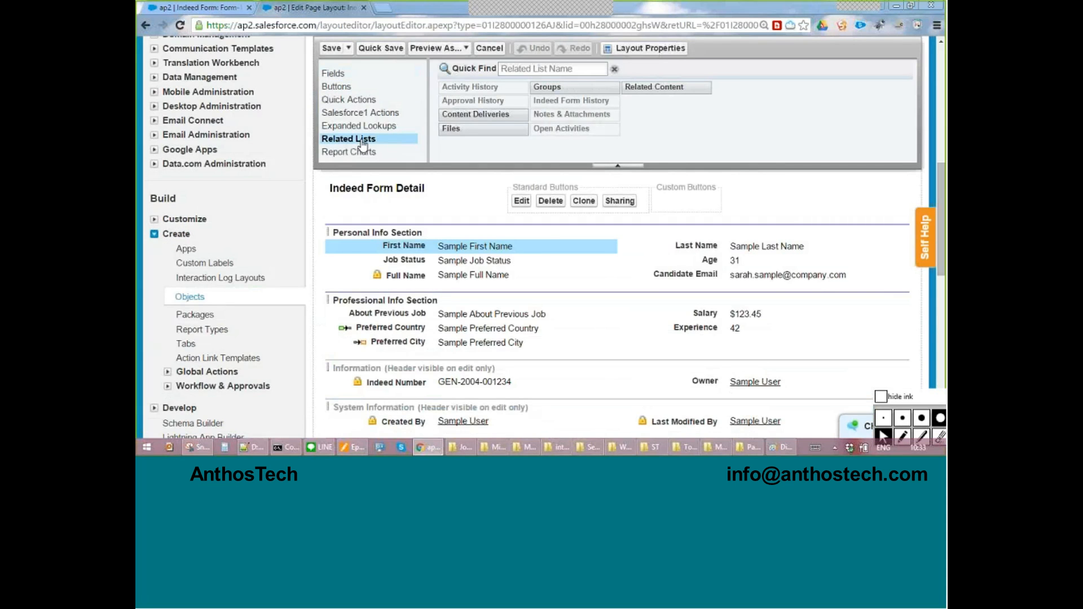
{"action": "scroll", "coordinate": [475, 124], "scroll_direction": "down", "scroll_amount": 7}
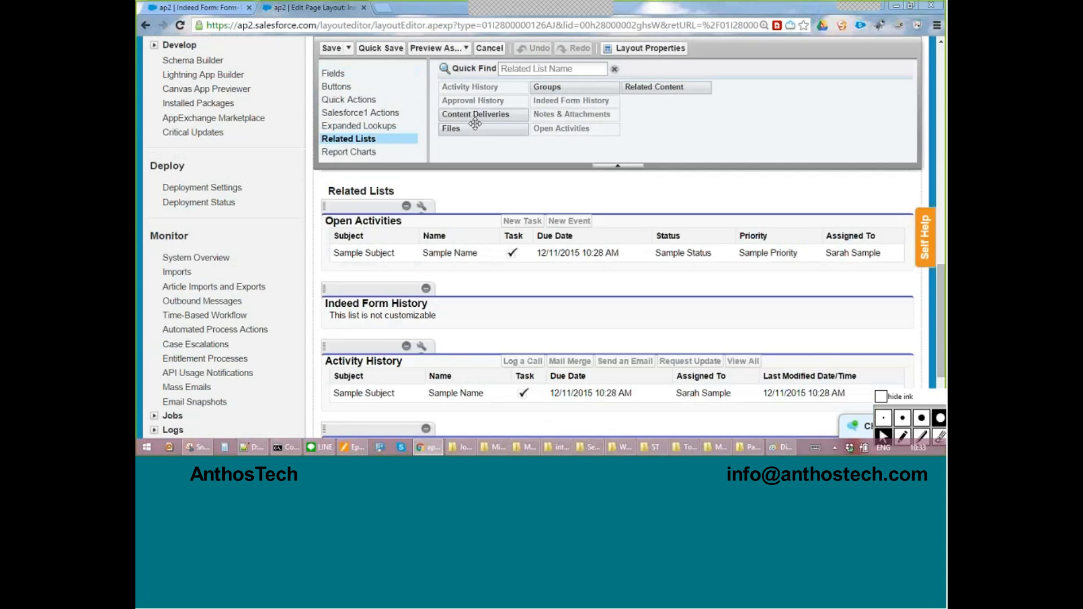
{"action": "left_click", "coordinate": [406, 345]}
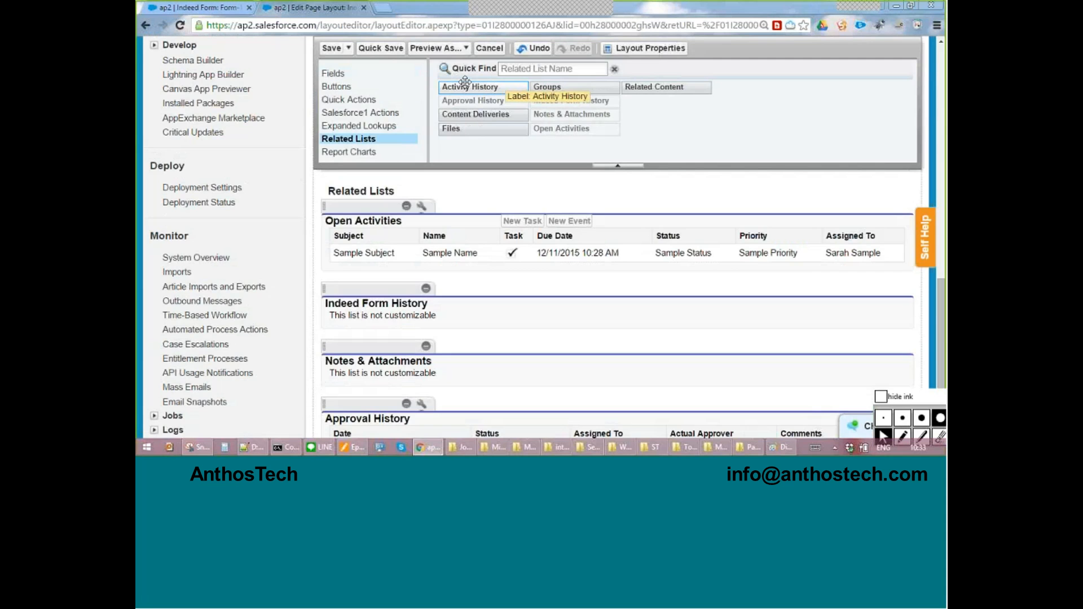
{"action": "key", "text": "ctrl+s"}
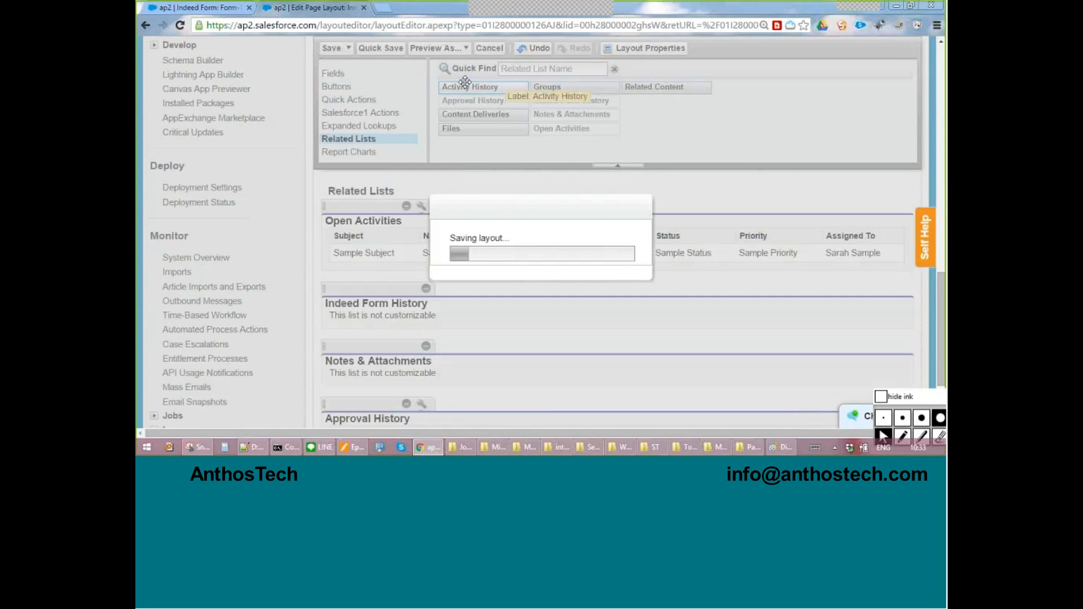
Reload the Form-16 record and review its related lists down to Approval History.
{"action": "left_click", "coordinate": [218, 9]}
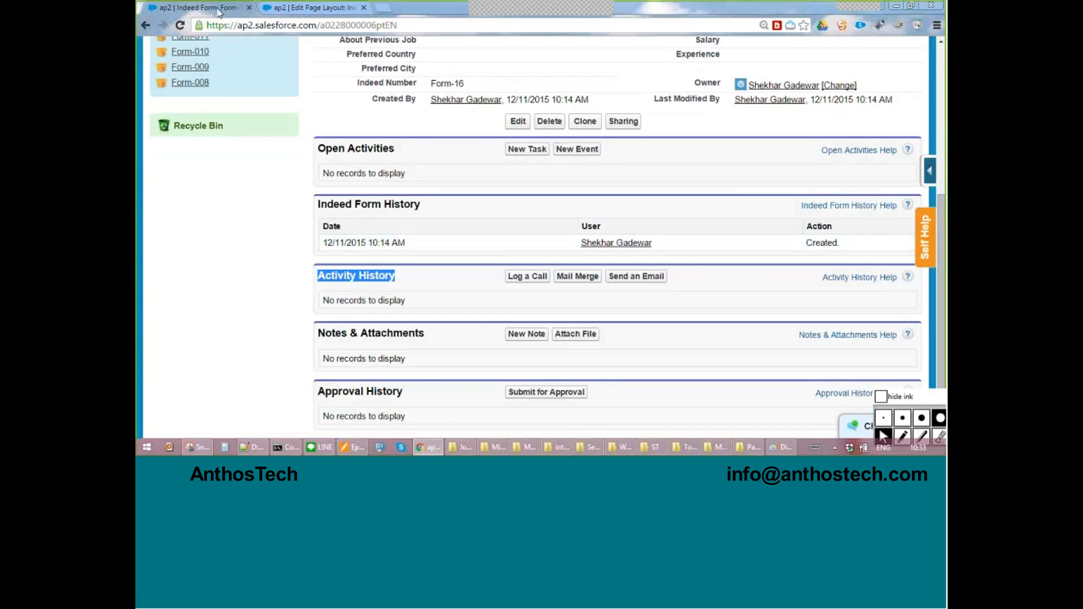
{"action": "left_click", "coordinate": [320, 26]}
{"action": "key", "text": "Return"}
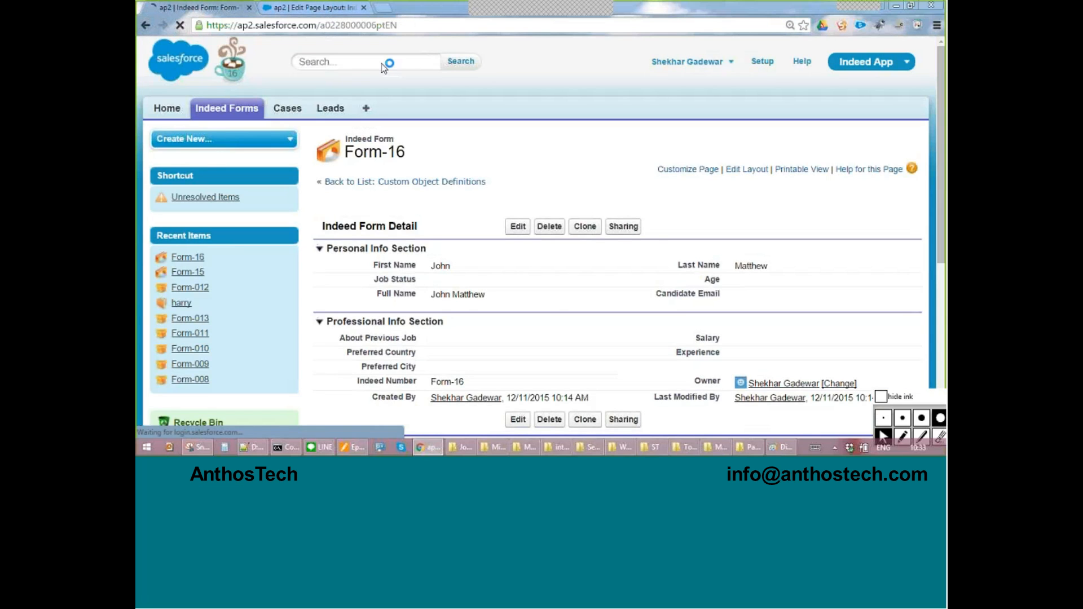
{"action": "scroll", "coordinate": [520, 206], "scroll_direction": "down", "scroll_amount": 5}
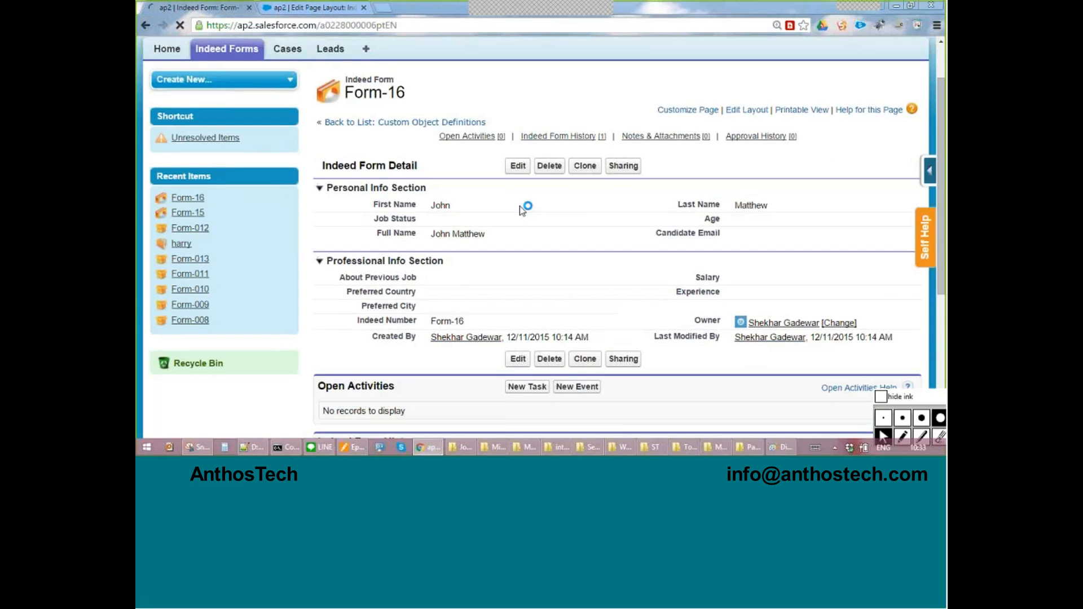
{"action": "left_click_drag", "start_coordinate": [434, 316], "coordinate": [245, 241]}
{"action": "left_click", "coordinate": [248, 242]}
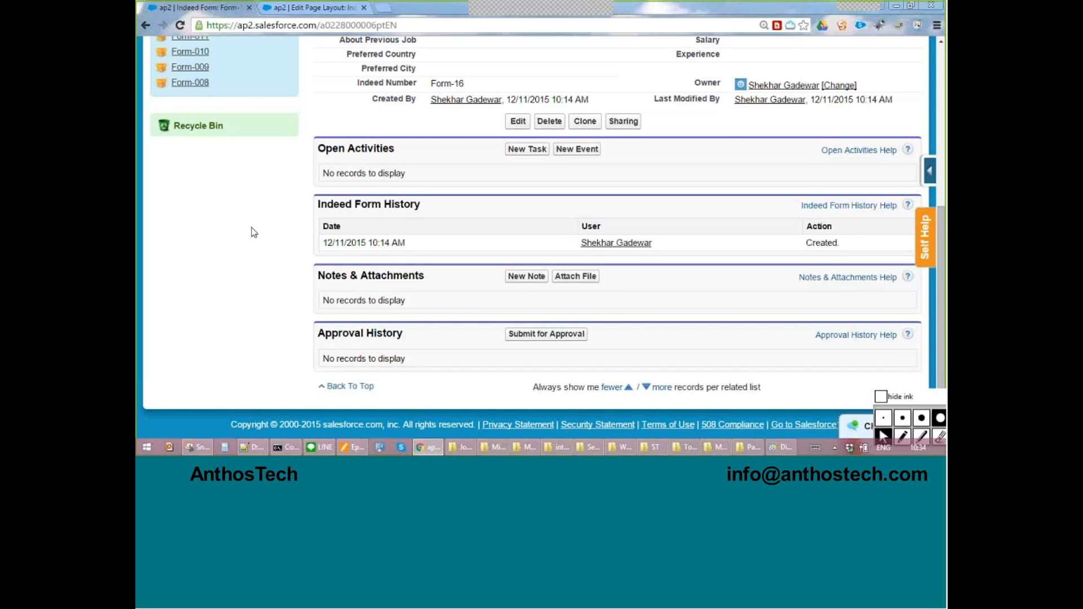
{"action": "scroll", "coordinate": [251, 233], "scroll_direction": "up", "scroll_amount": 5}
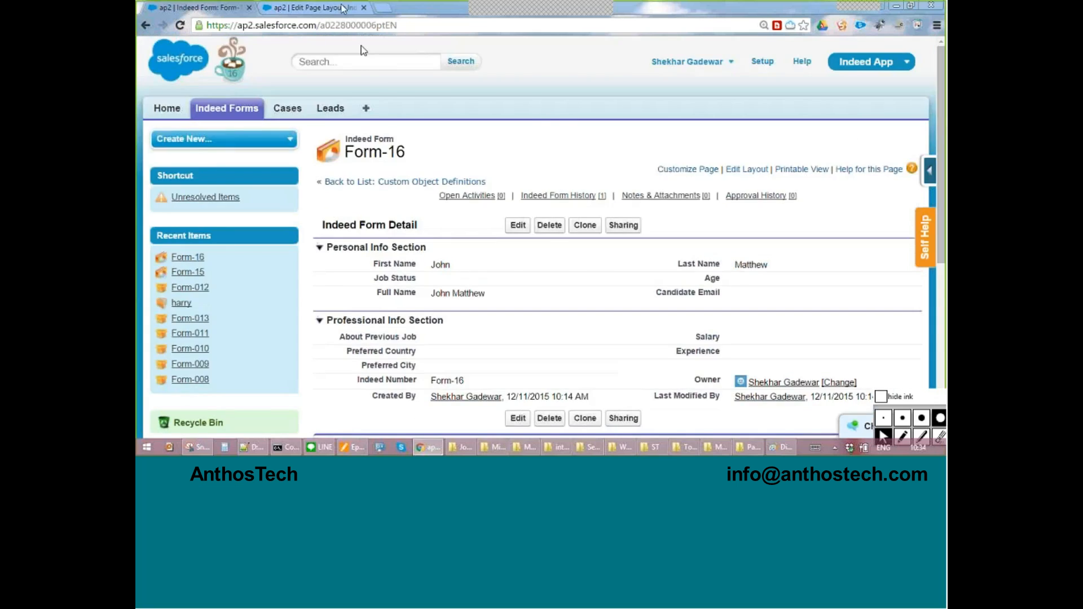
Return to the Indeed Form page layout editor and examine the report charts available for the layout.
{"action": "left_click", "coordinate": [339, 7]}
{"action": "left_click", "coordinate": [351, 152]}
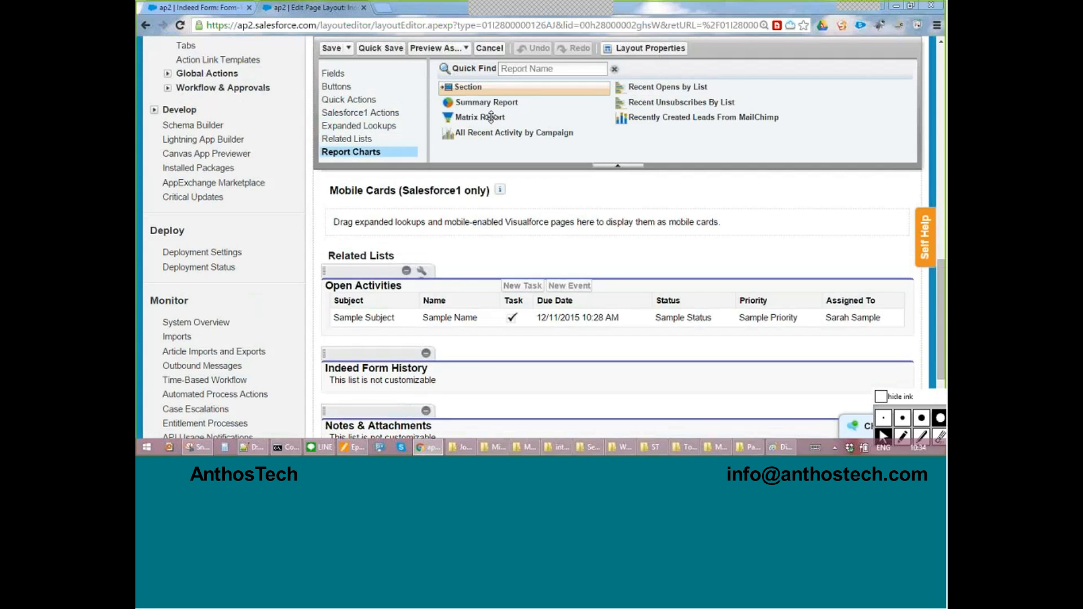
{"action": "scroll", "coordinate": [491, 117], "scroll_direction": "up", "scroll_amount": 10}
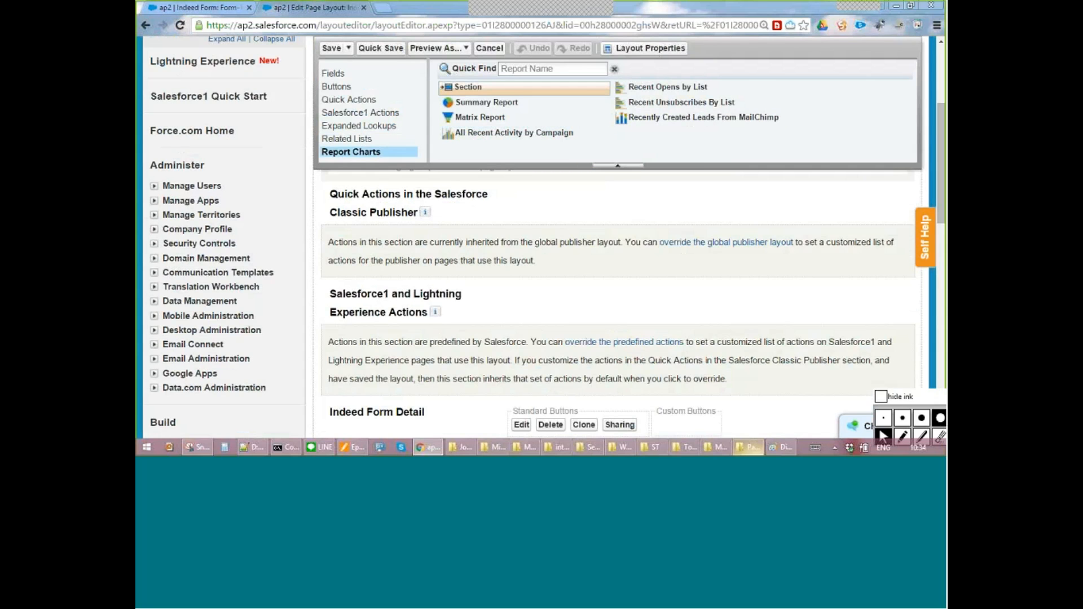
Switch to the page layout diagram in Paint, circle Page Layout Design in red ink and draw an arrow towards Fields.
{"action": "left_click", "coordinate": [776, 449]}
{"action": "left_click", "coordinate": [903, 436]}
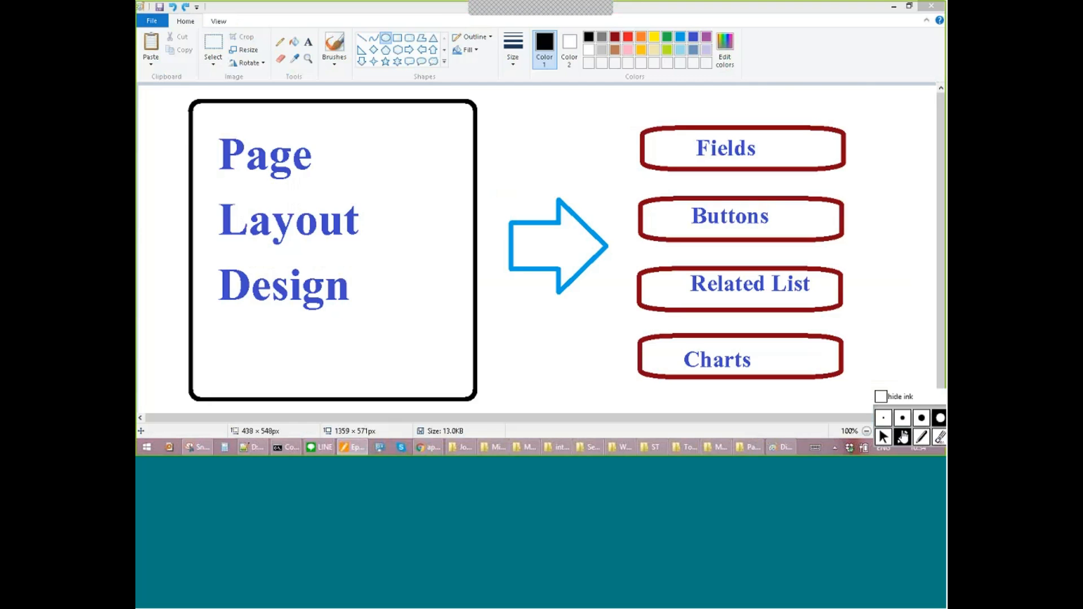
{"action": "mouse_move", "coordinate": [276, 84]}
{"action": "left_mouse_down"}
{"action": "mouse_move", "coordinate": [210, 351]}
{"action": "mouse_move", "coordinate": [360, 111]}
{"action": "mouse_move", "coordinate": [185, 140]}
{"action": "left_mouse_up"}
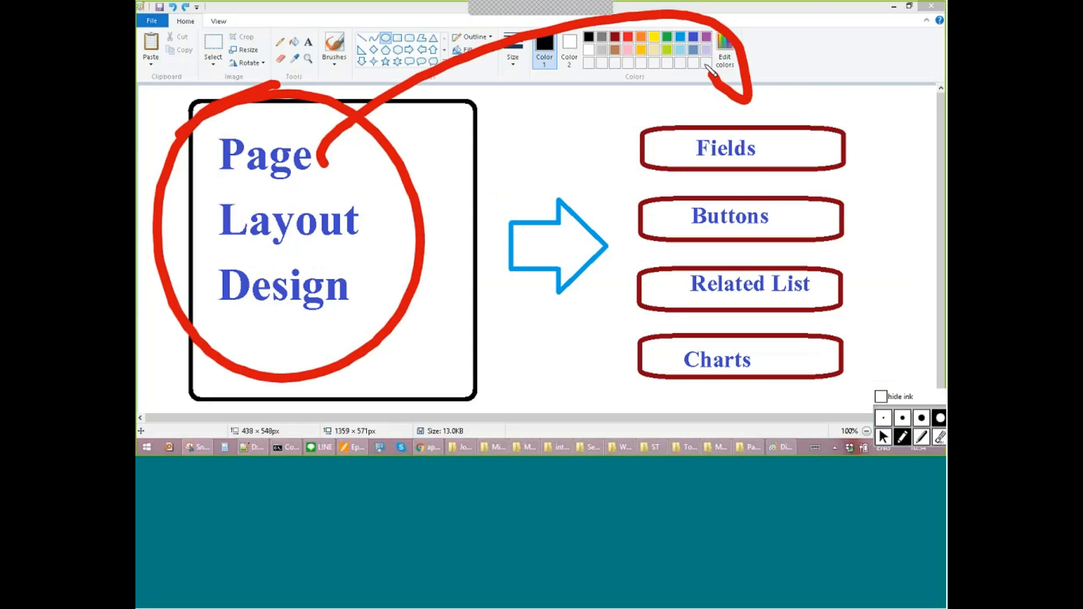